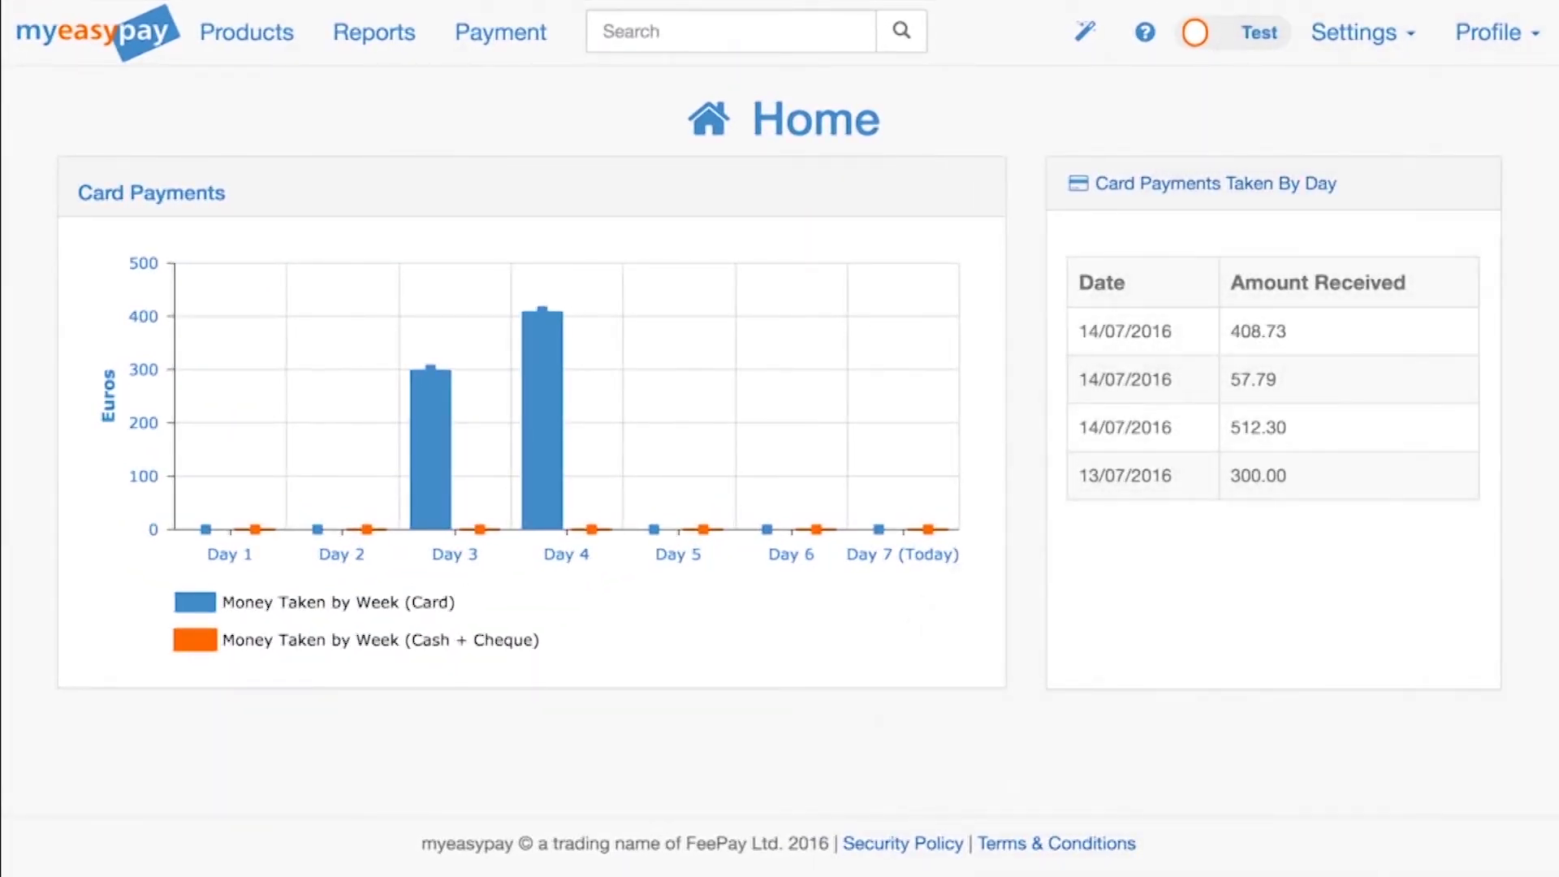
Go from the home dashboard to the Products page via the top navigation
click(233, 43)
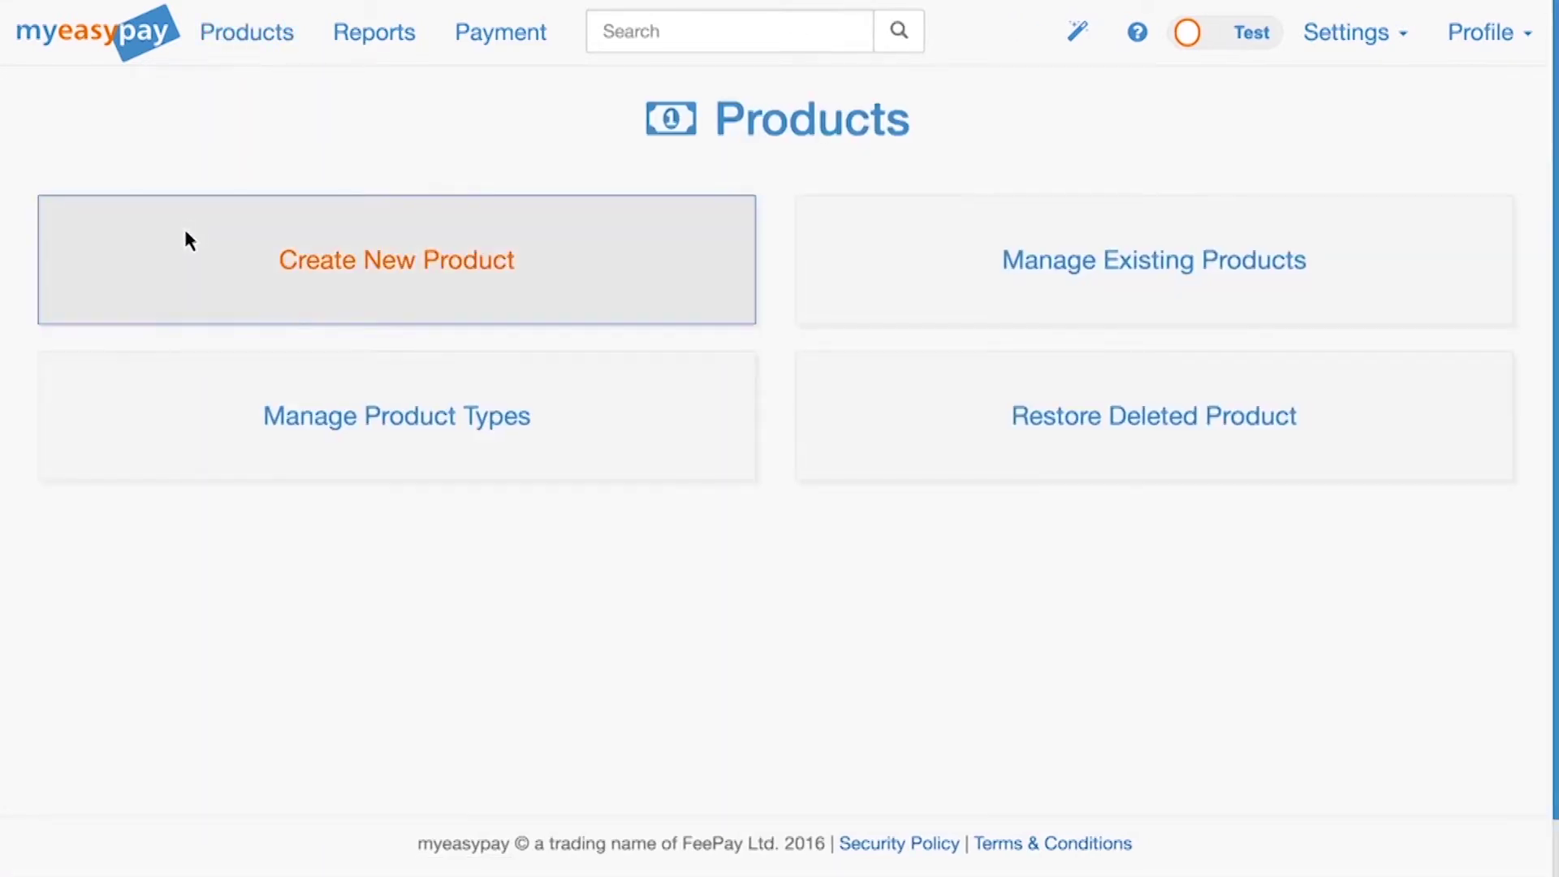
Open a blank Create New Product form from the Products page
click(185, 235)
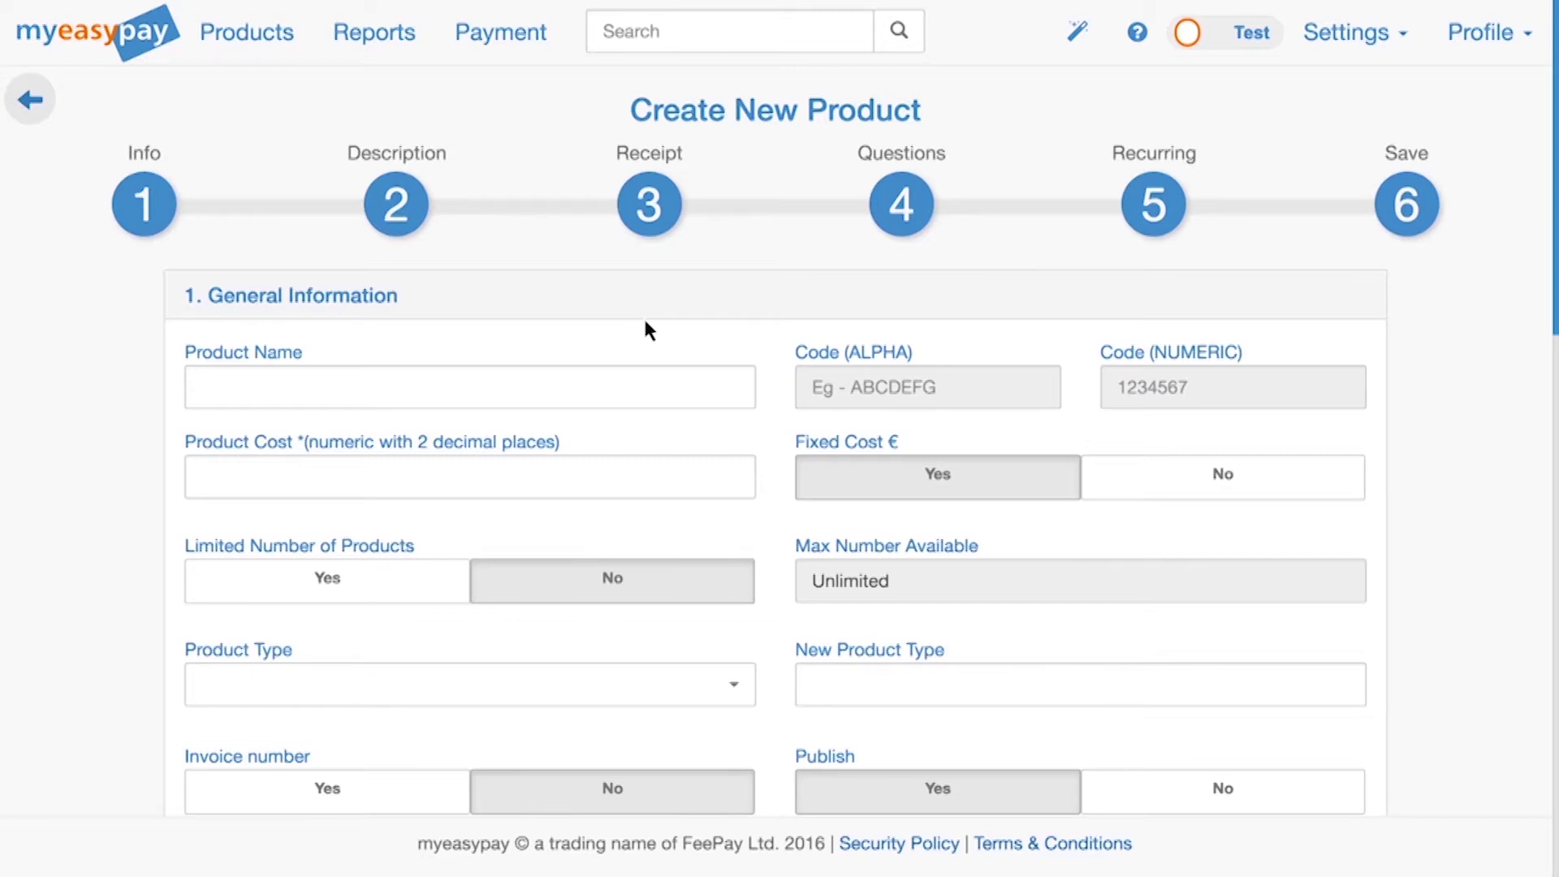
Name the product 'Shower Door 1' with a fixed cost of 200.00
click(529, 386)
text(Shower Door 1)
key(Tab)
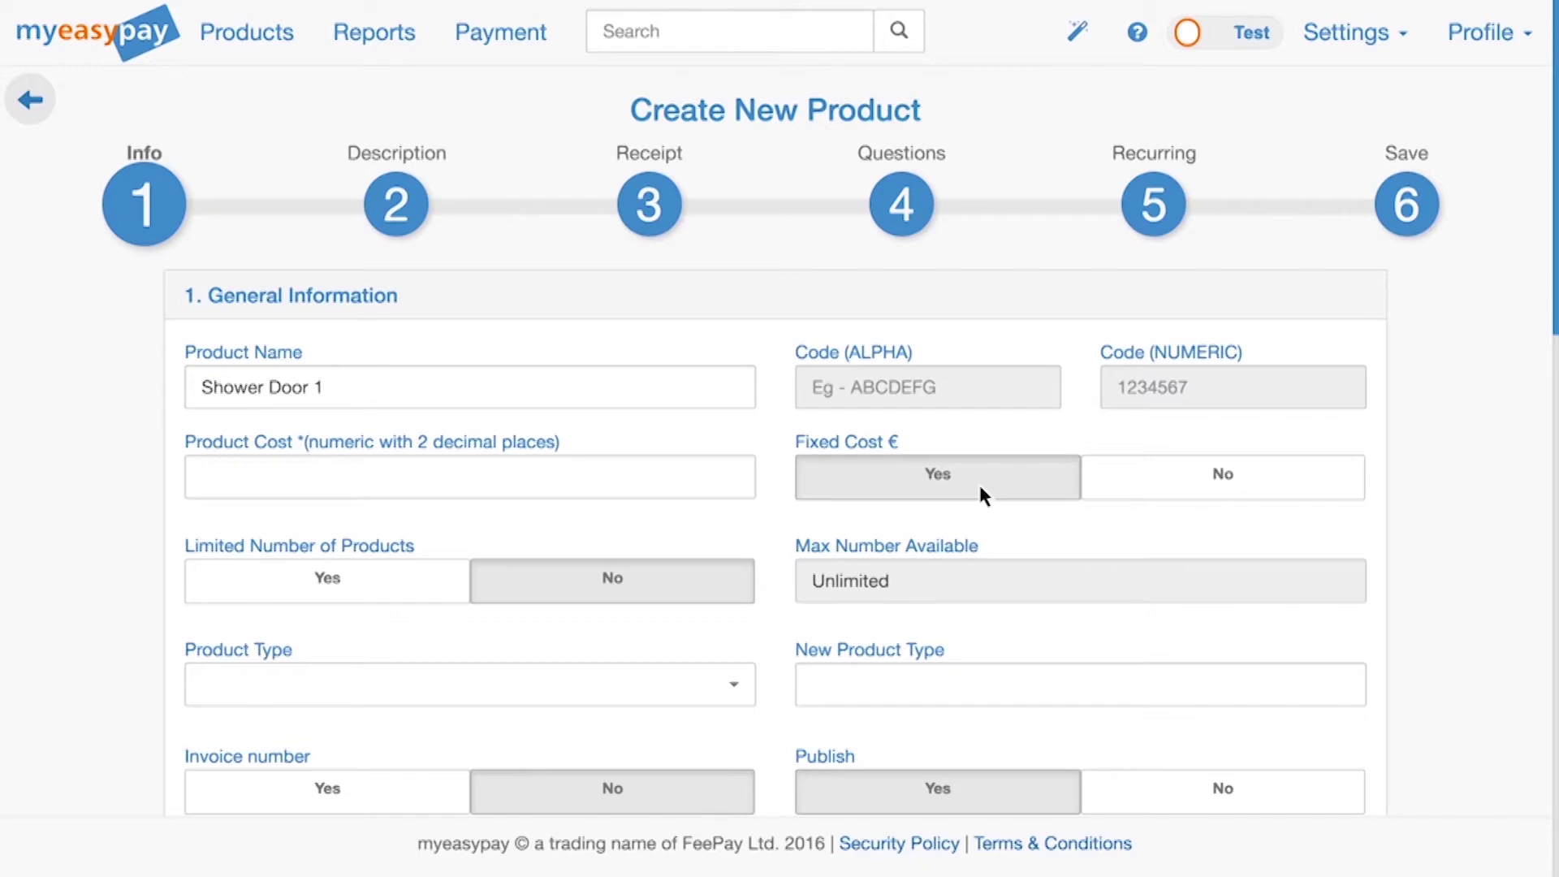
click(1128, 483)
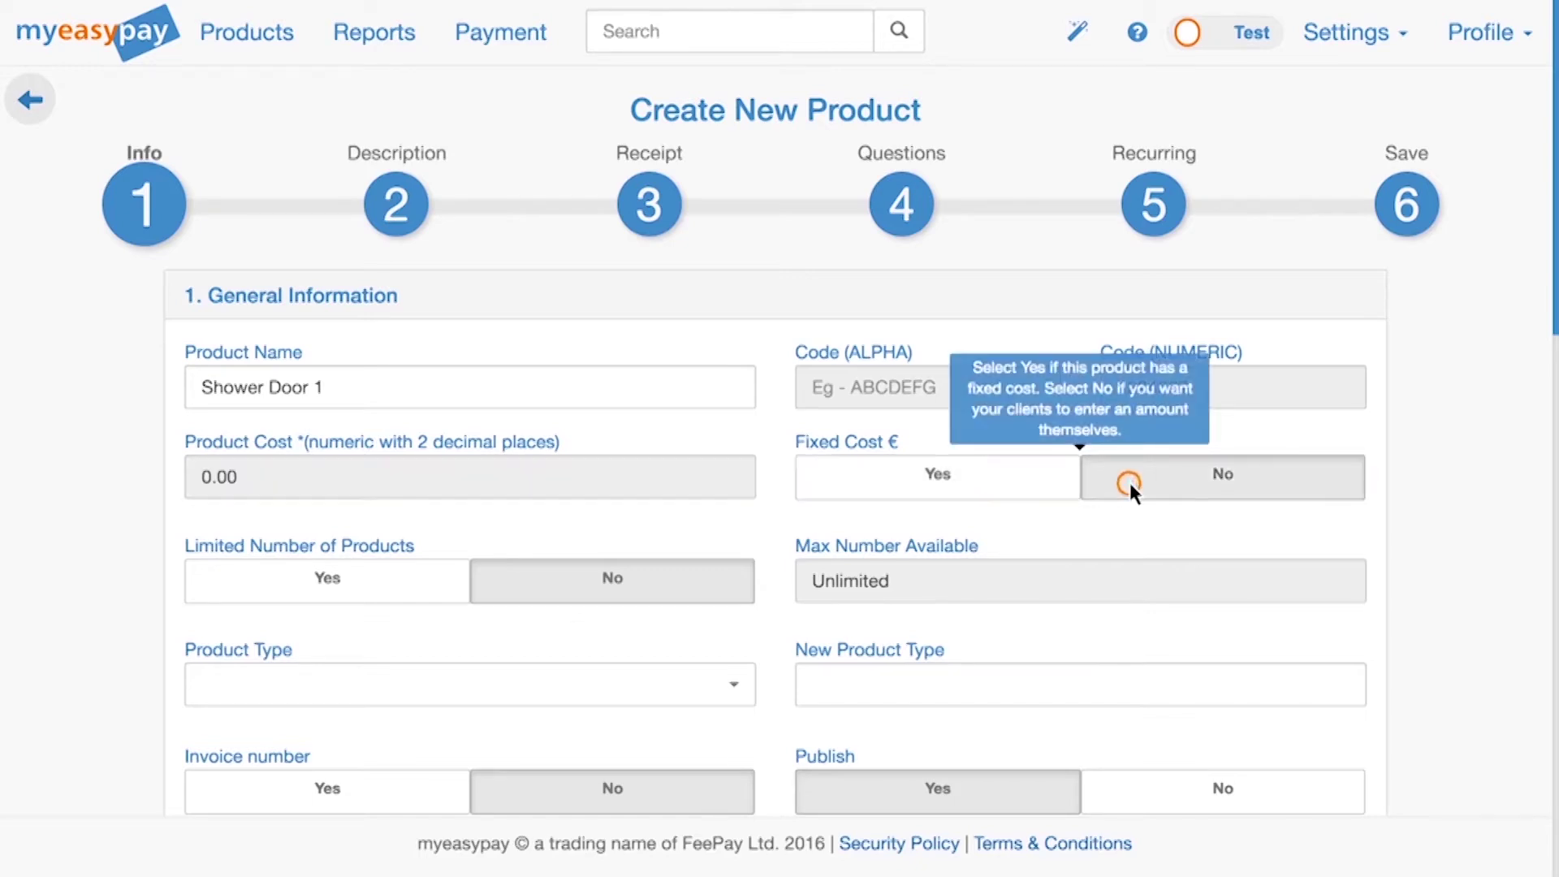
click(974, 477)
click(189, 479)
text(200.00)
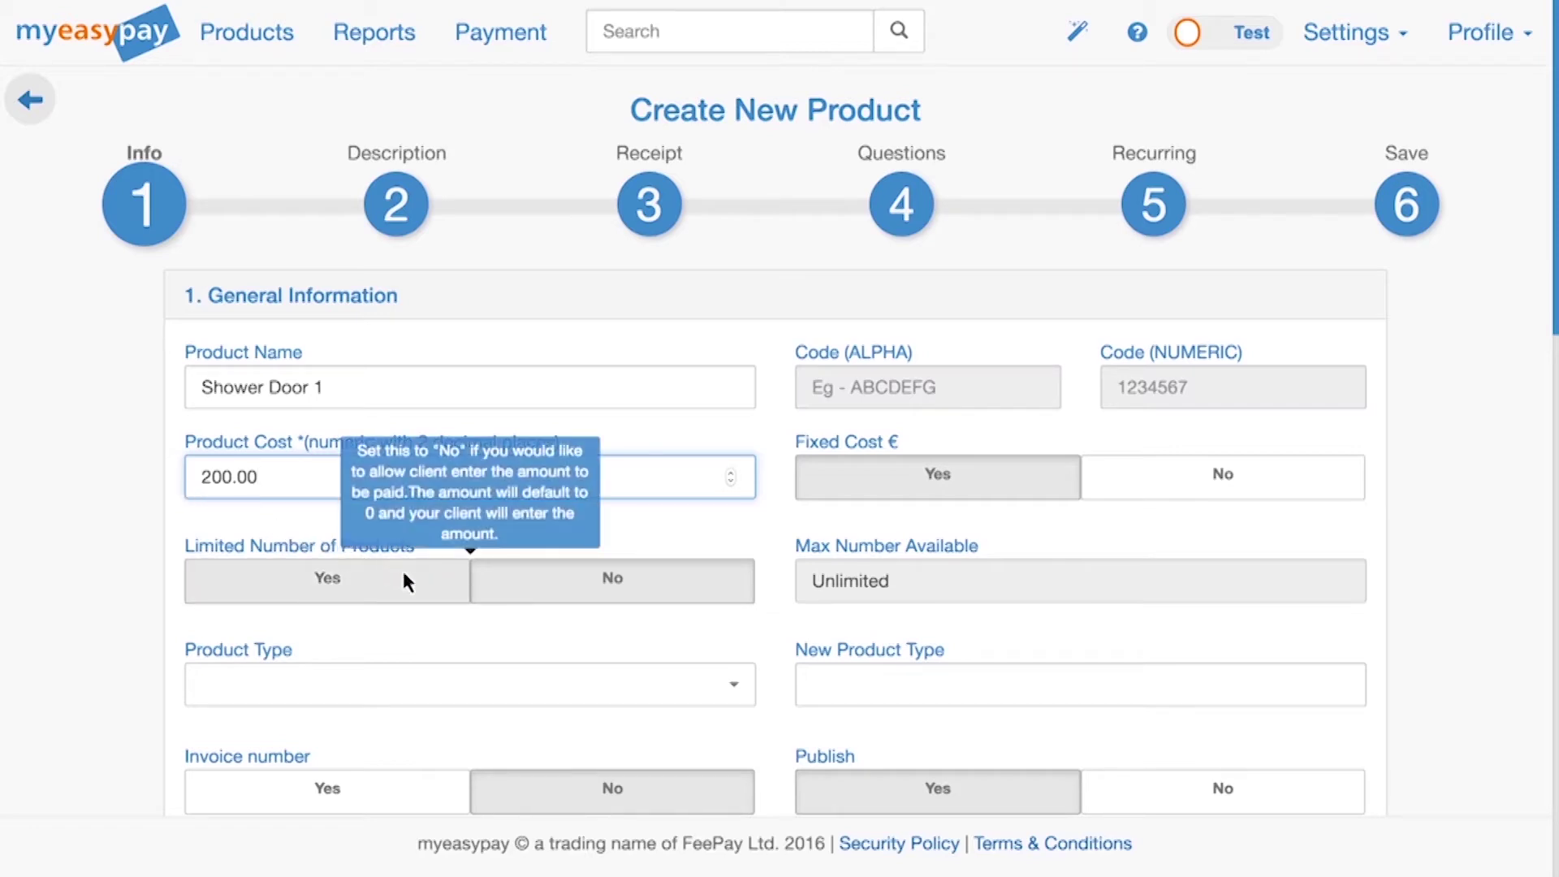
Limit availability to a maximum of 15 units and add new product type 'Shower Door'
click(432, 581)
click(832, 588)
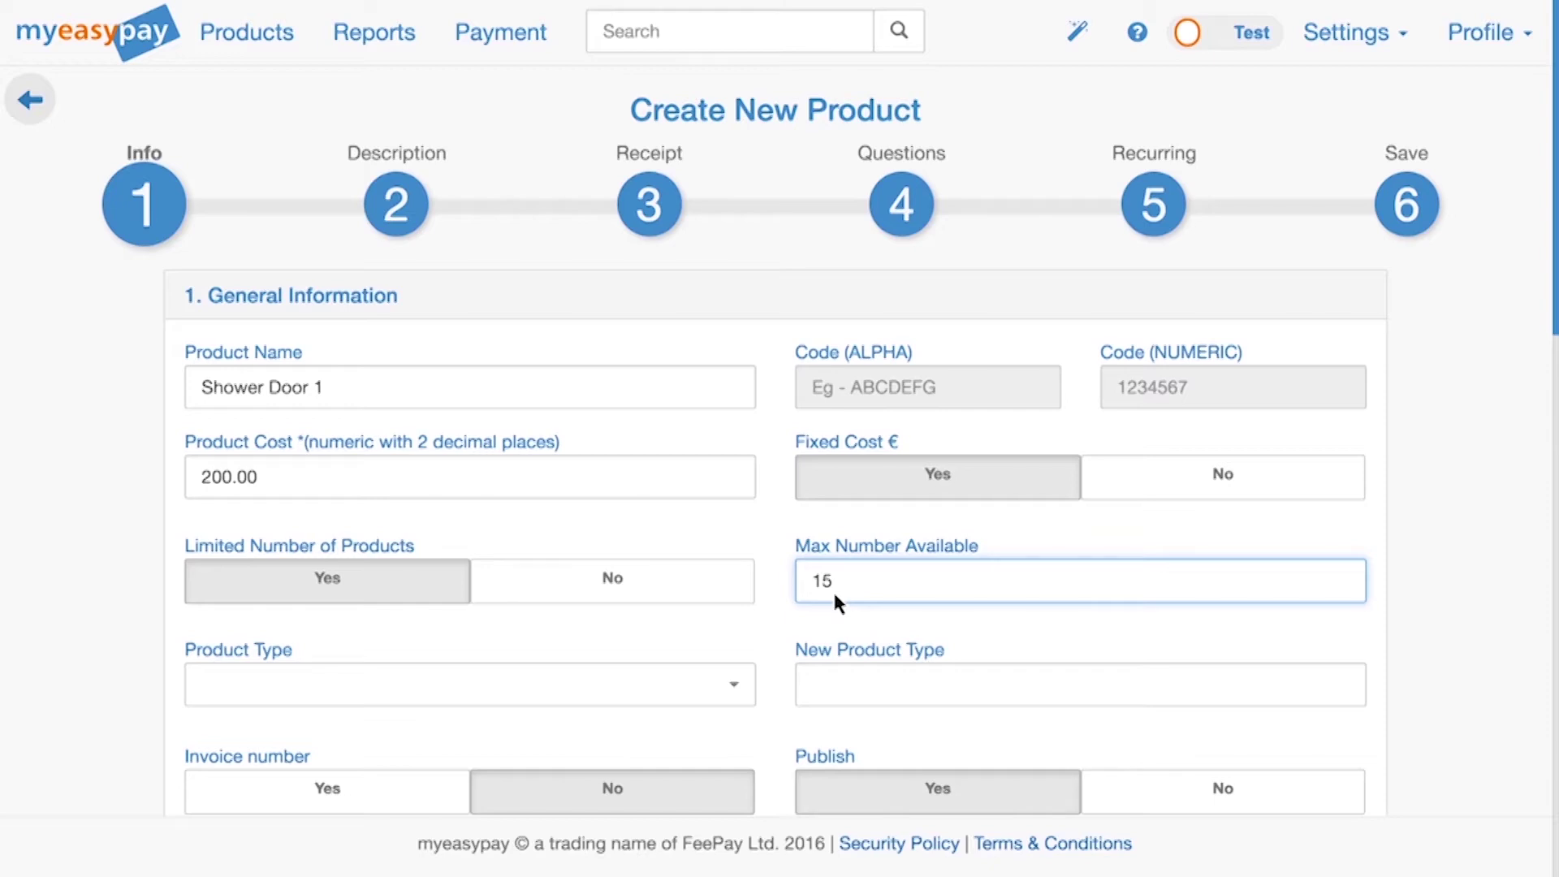
click(616, 643)
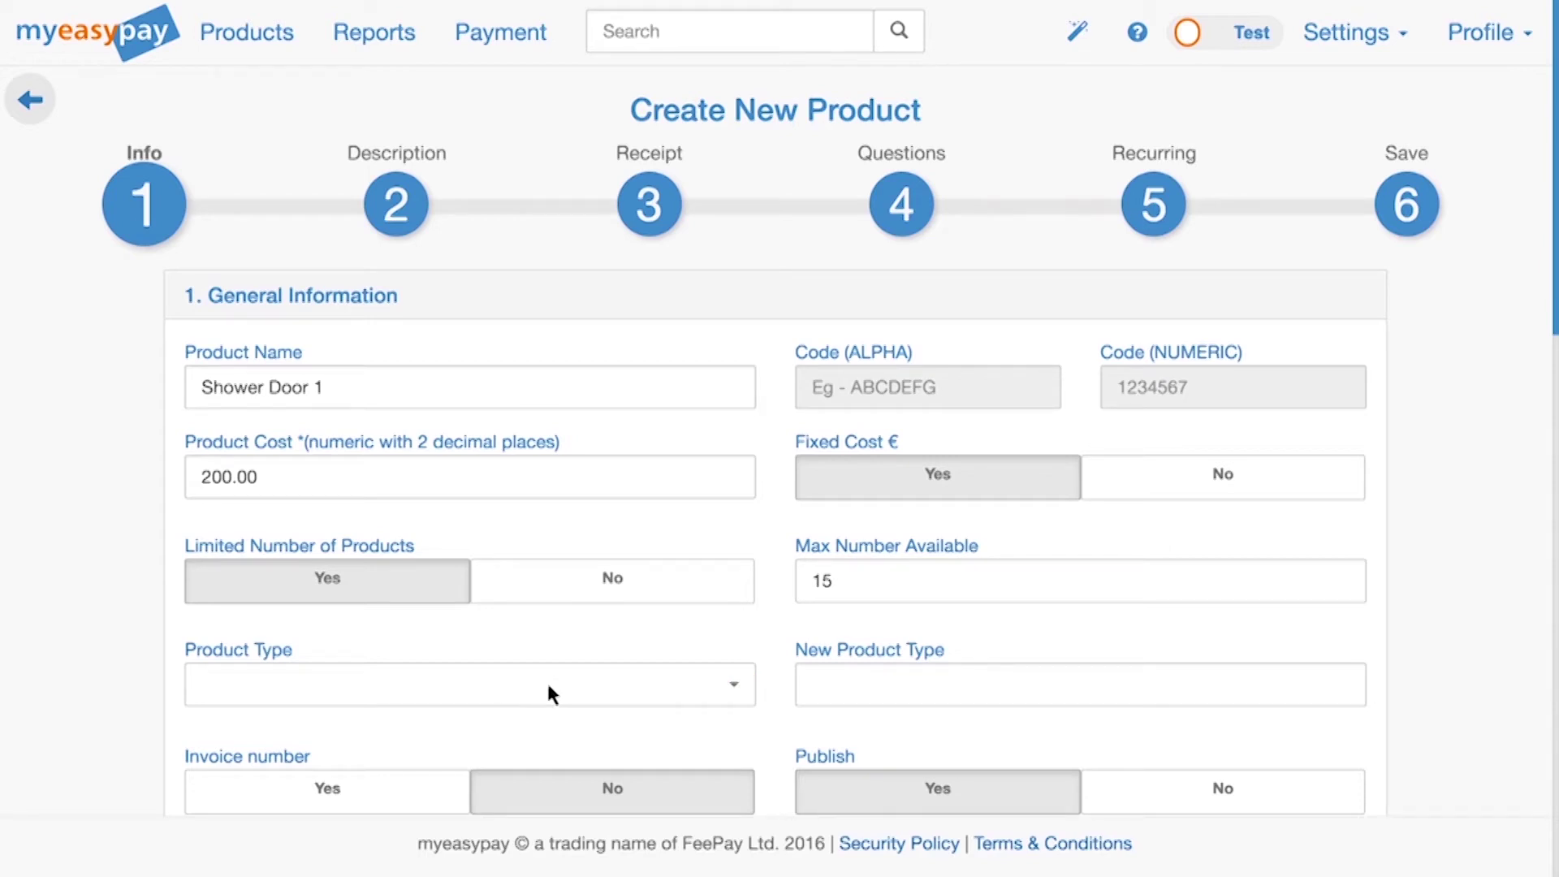
click(1072, 685)
text(Shower Door)
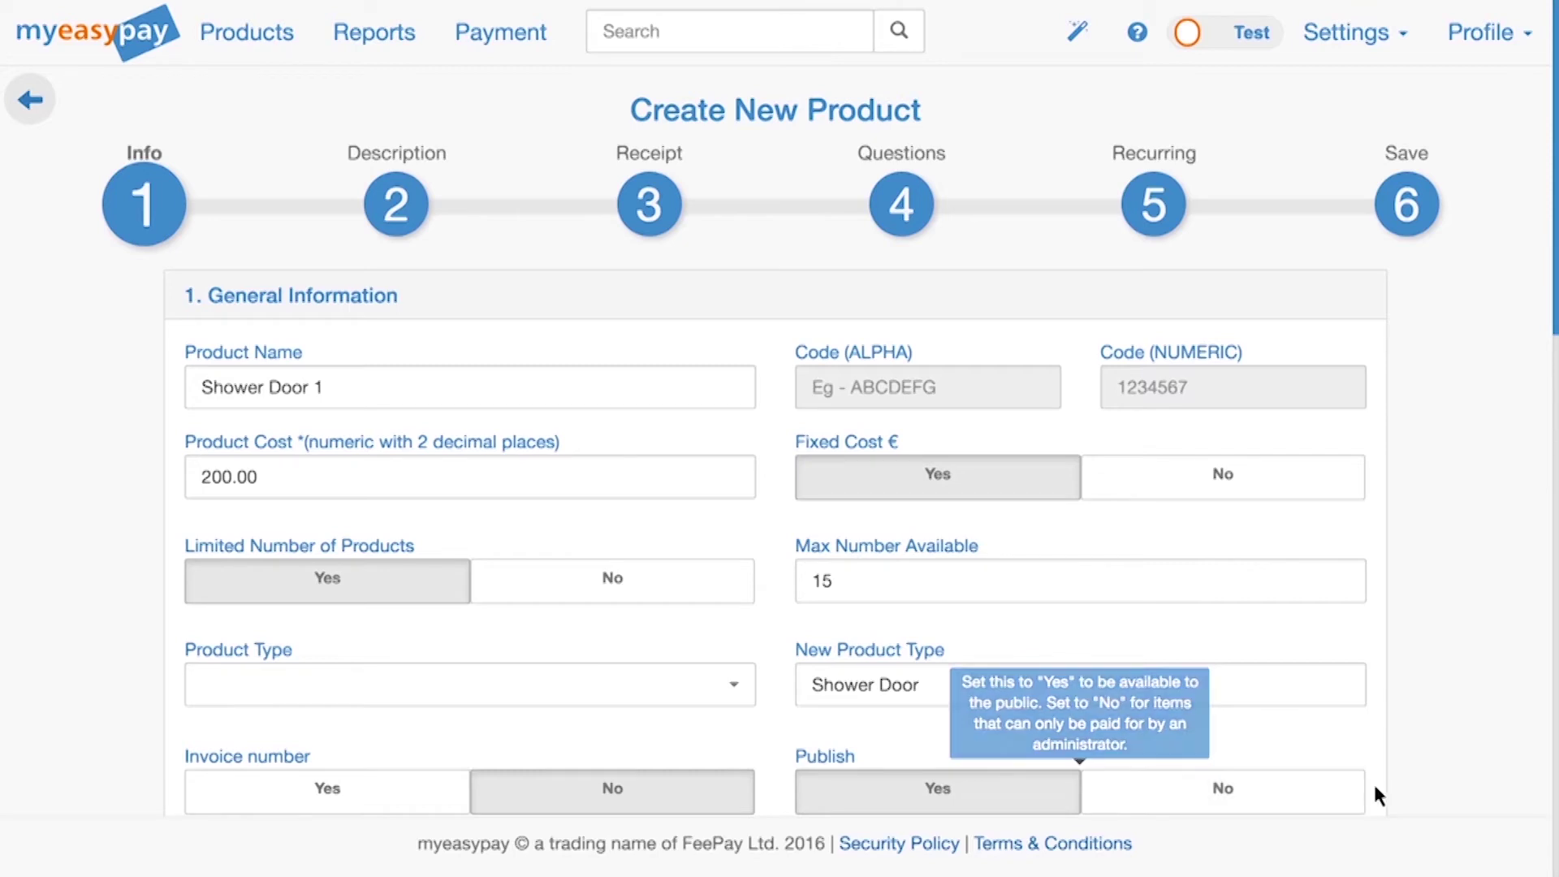
Enter the description 'Sleek modern design - aluminium frame'
scroll(1256, 742, down, 3)
scroll(1226, 739, down, 4)
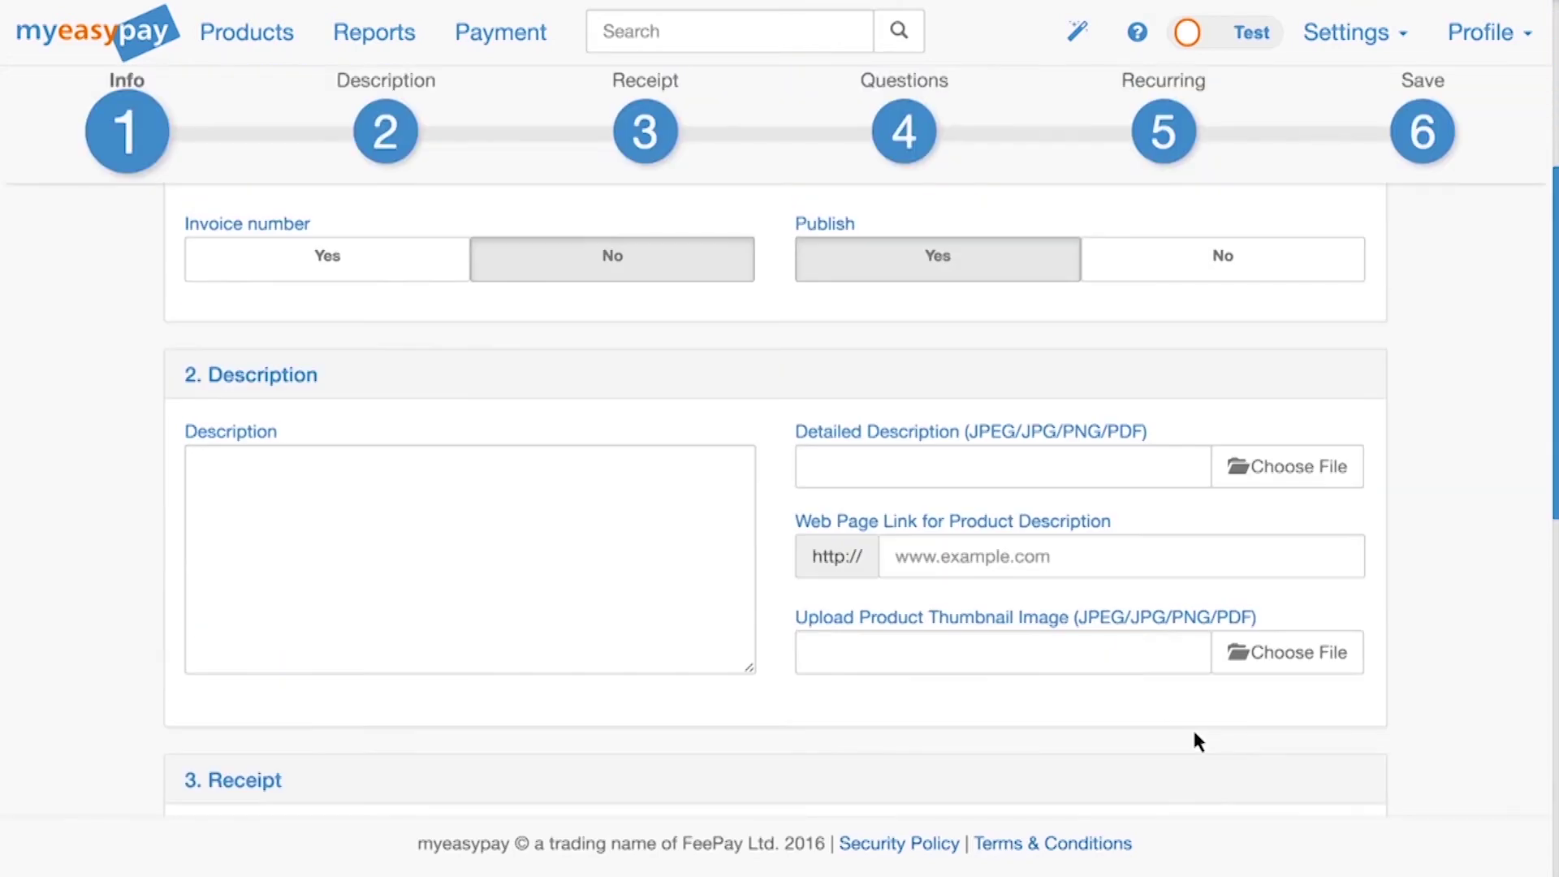
scroll(1193, 739, down, 1)
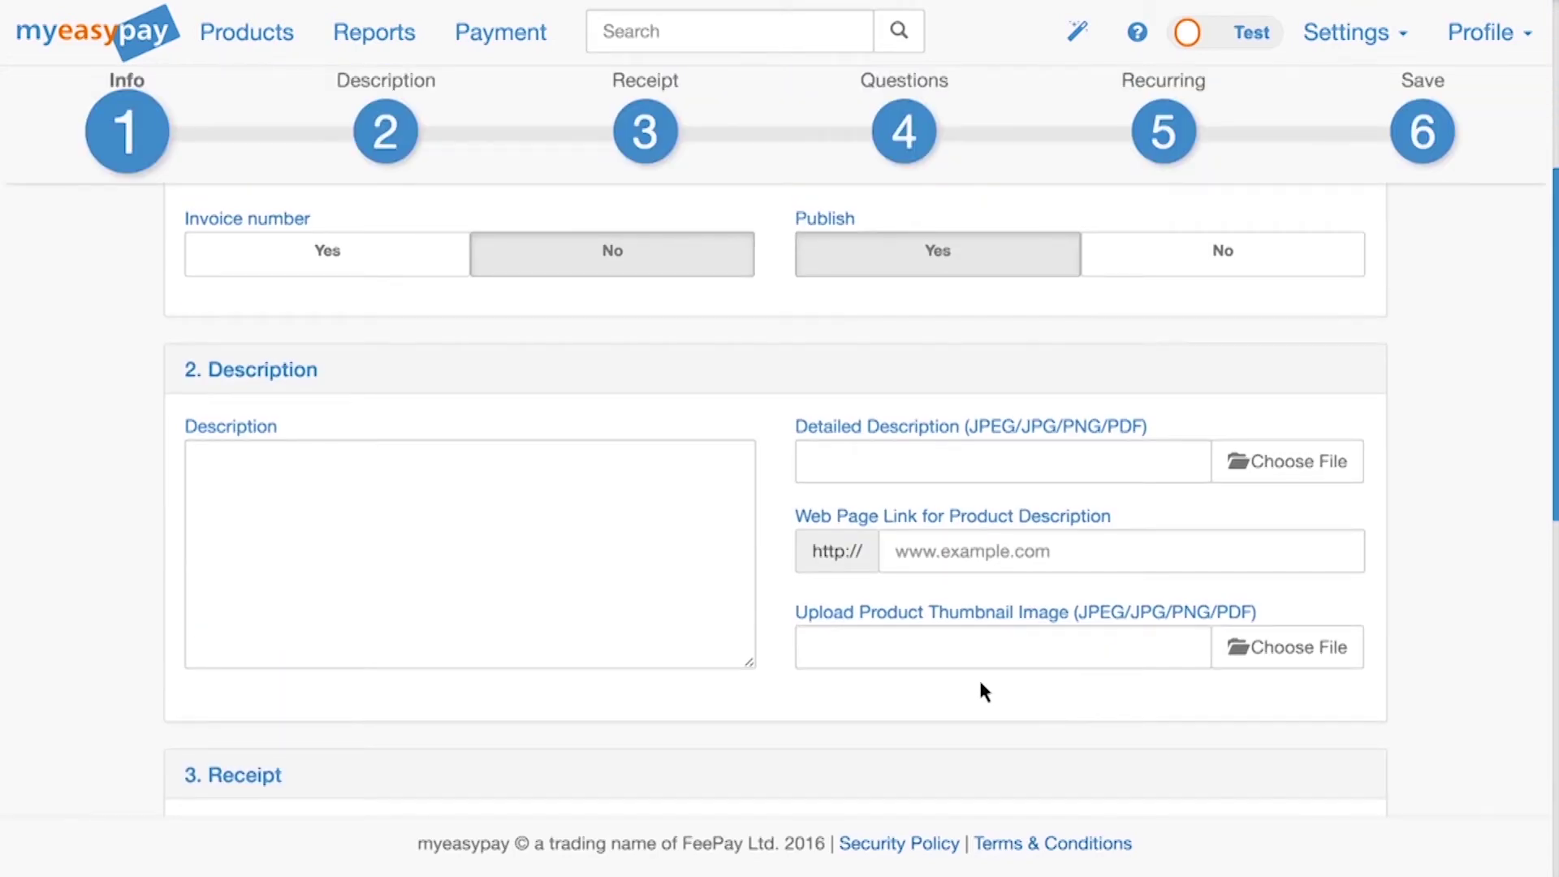
mouse_move(588, 600)
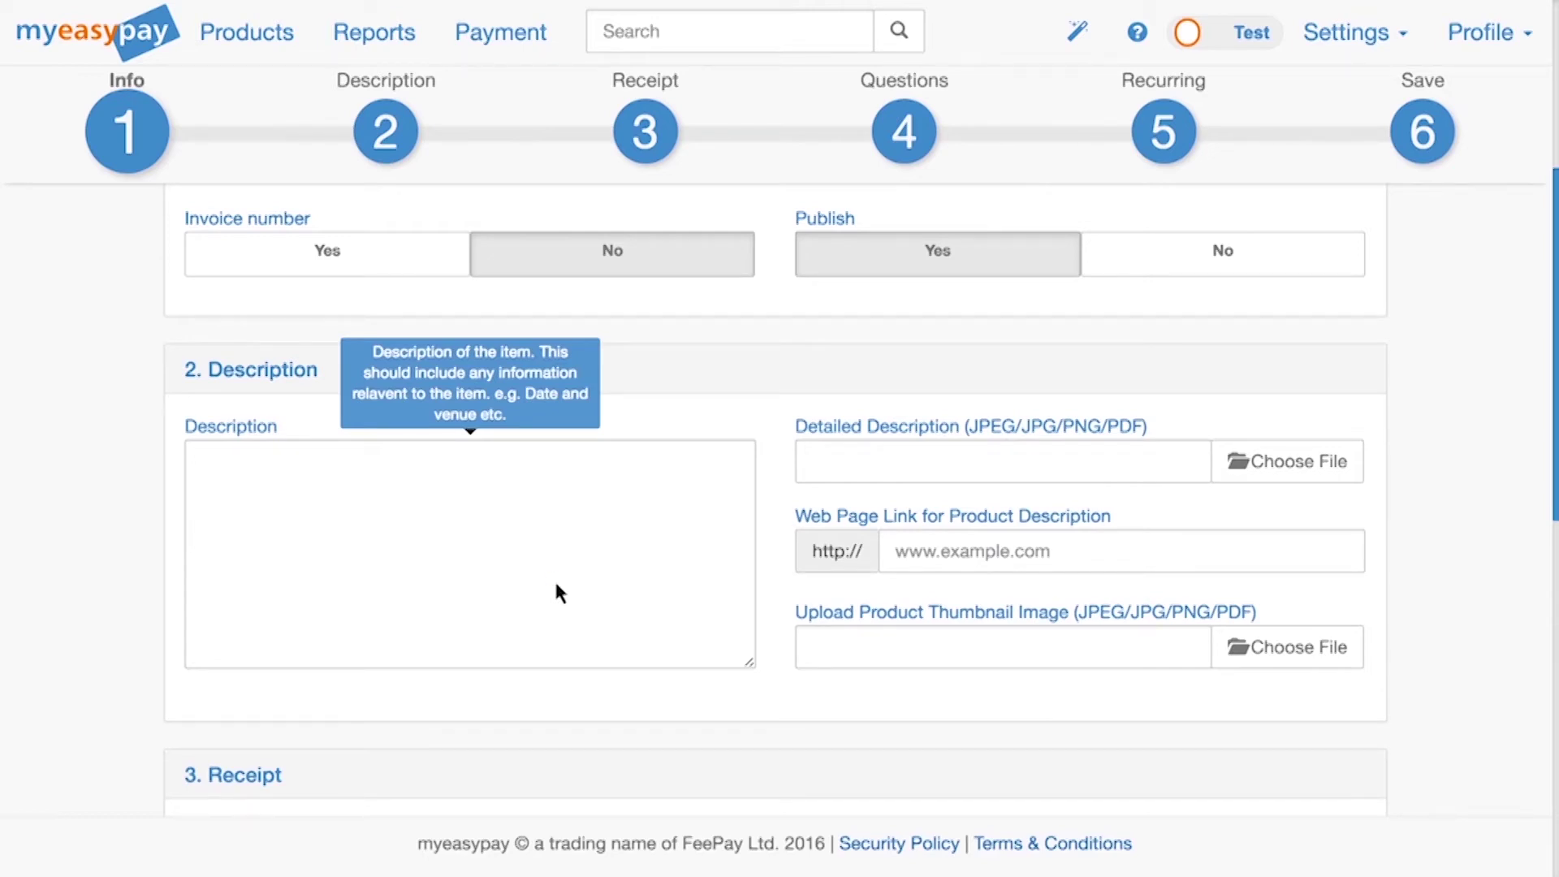
click(560, 591)
text(Sleek modern design - aluminium frame)
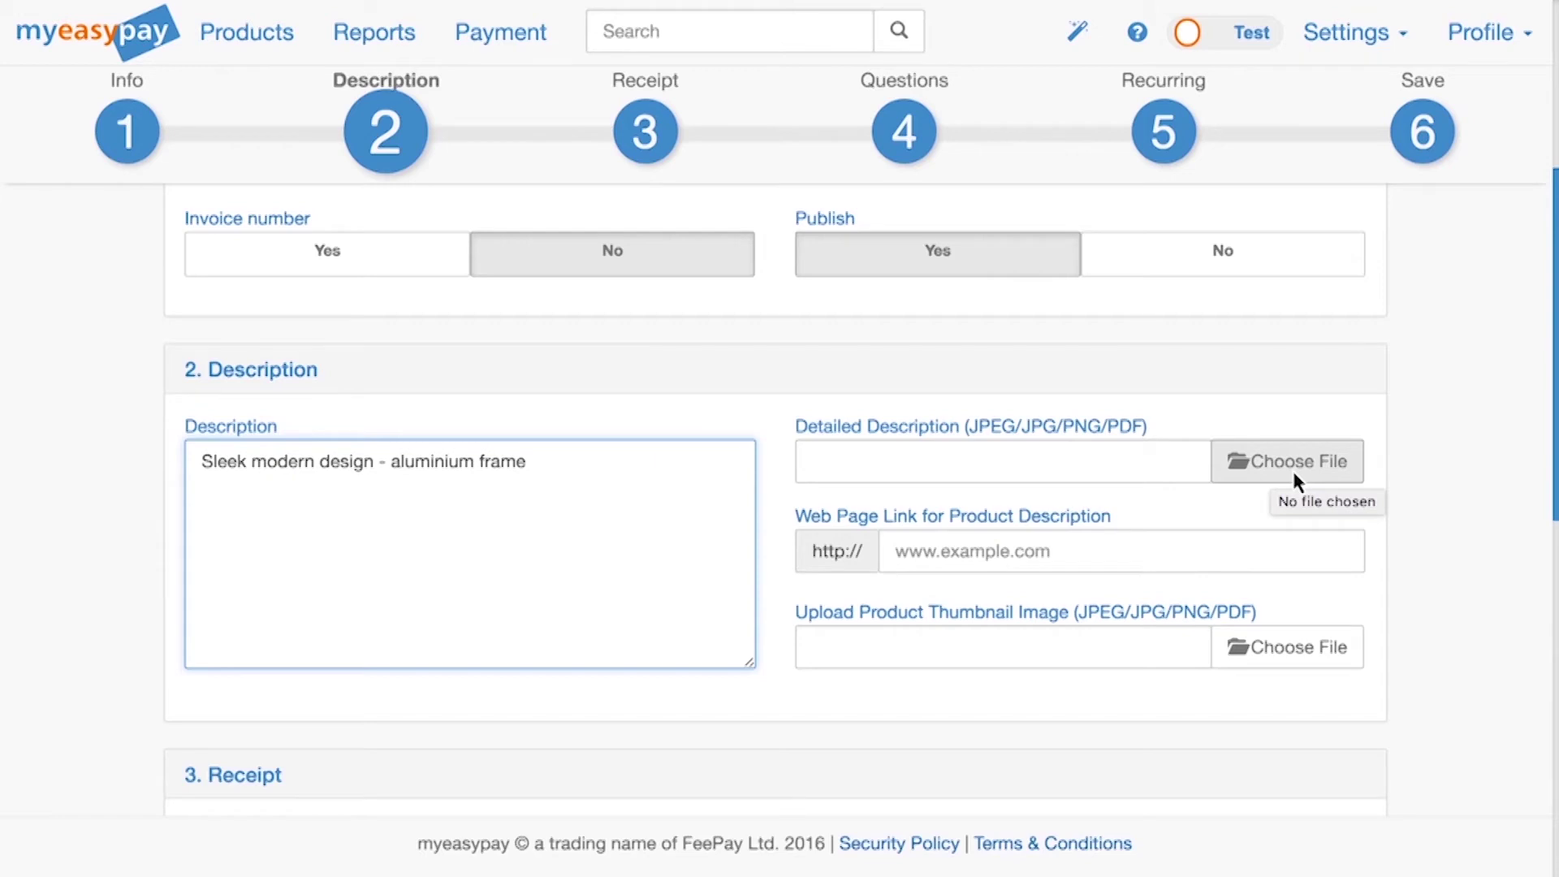
click(1307, 551)
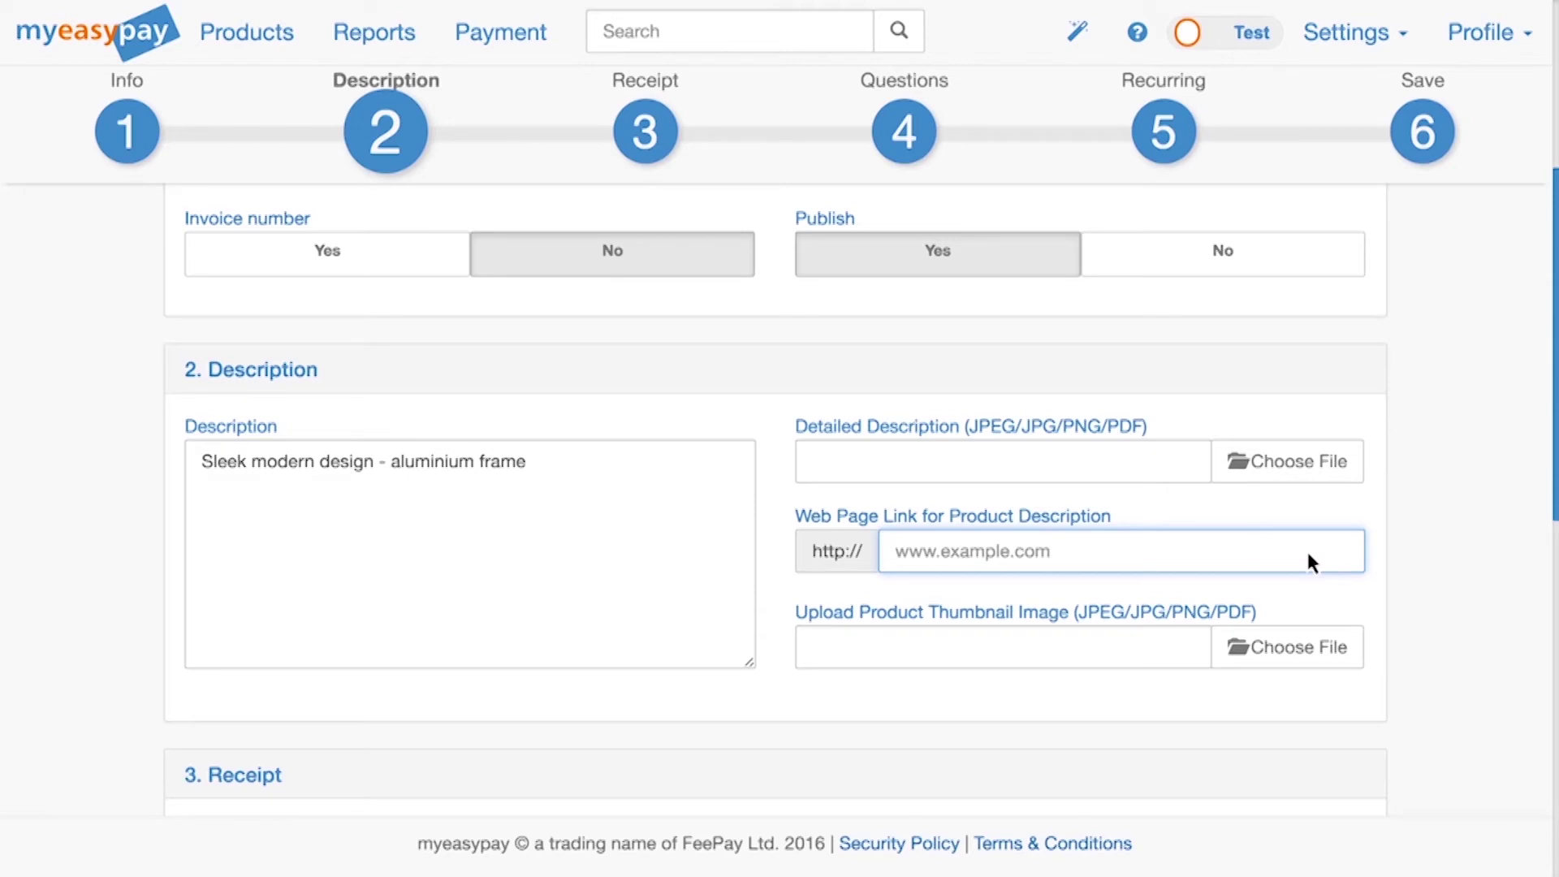
Attach Showerdoor1.jpg as the product thumbnail image
click(1309, 647)
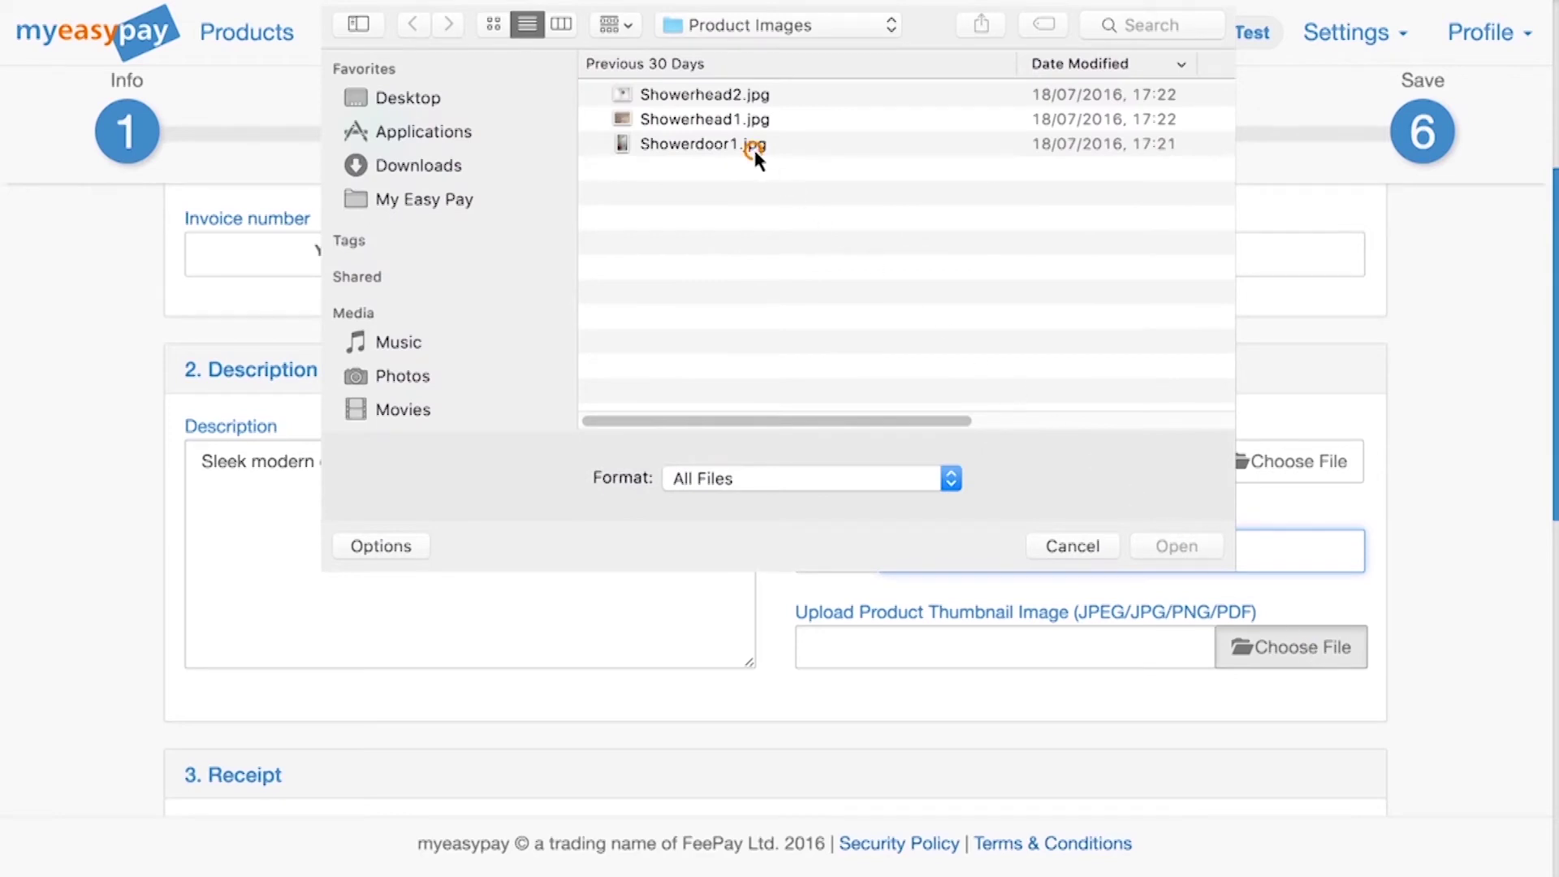
click(754, 147)
click(1187, 547)
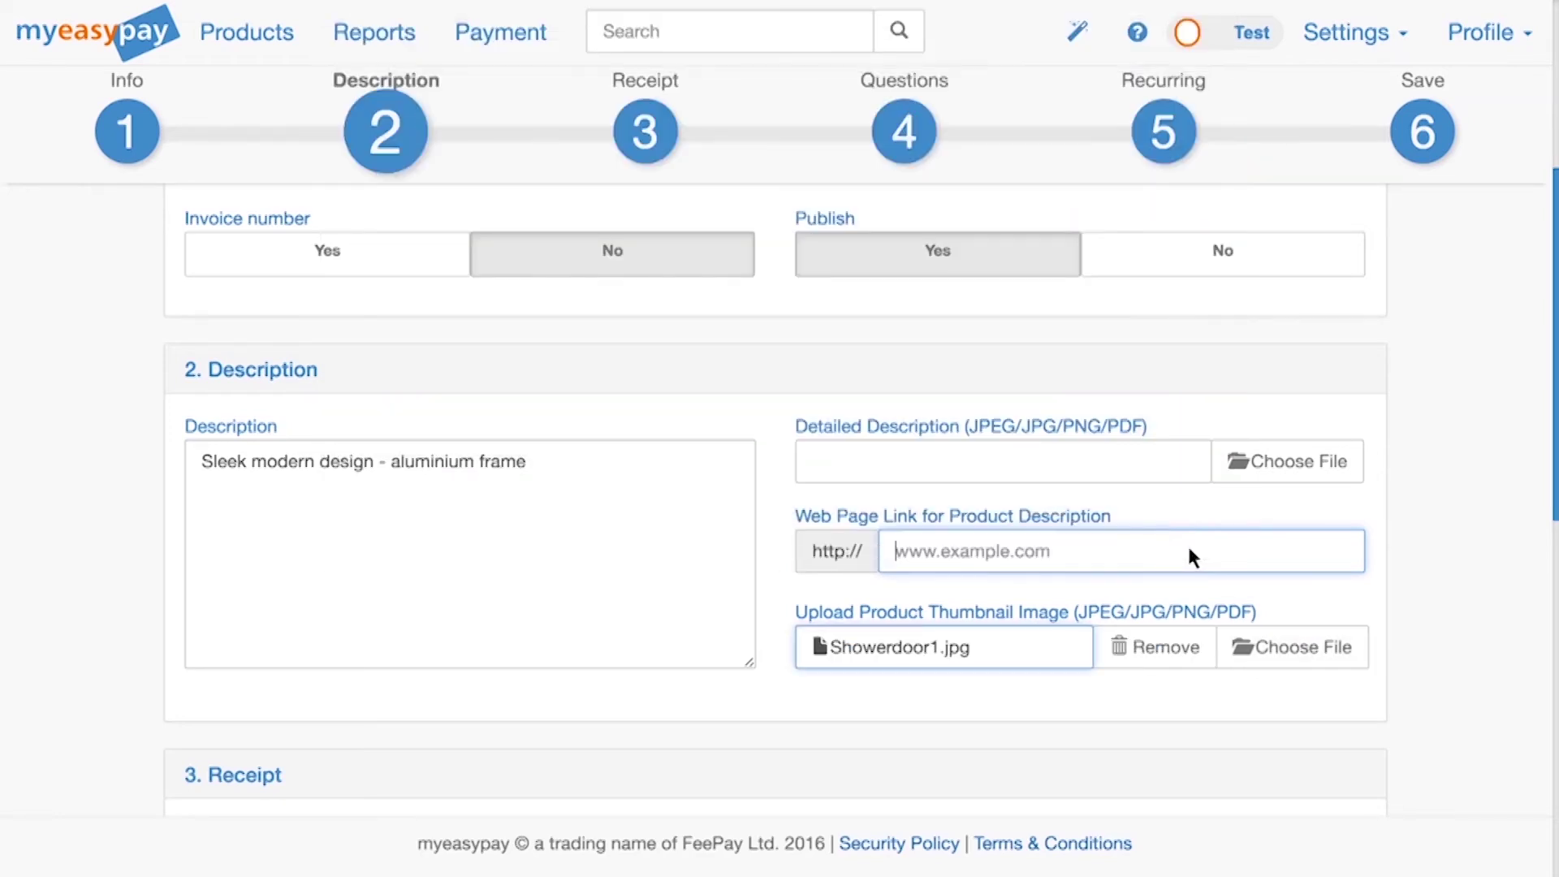
scroll(1189, 553, down, 6)
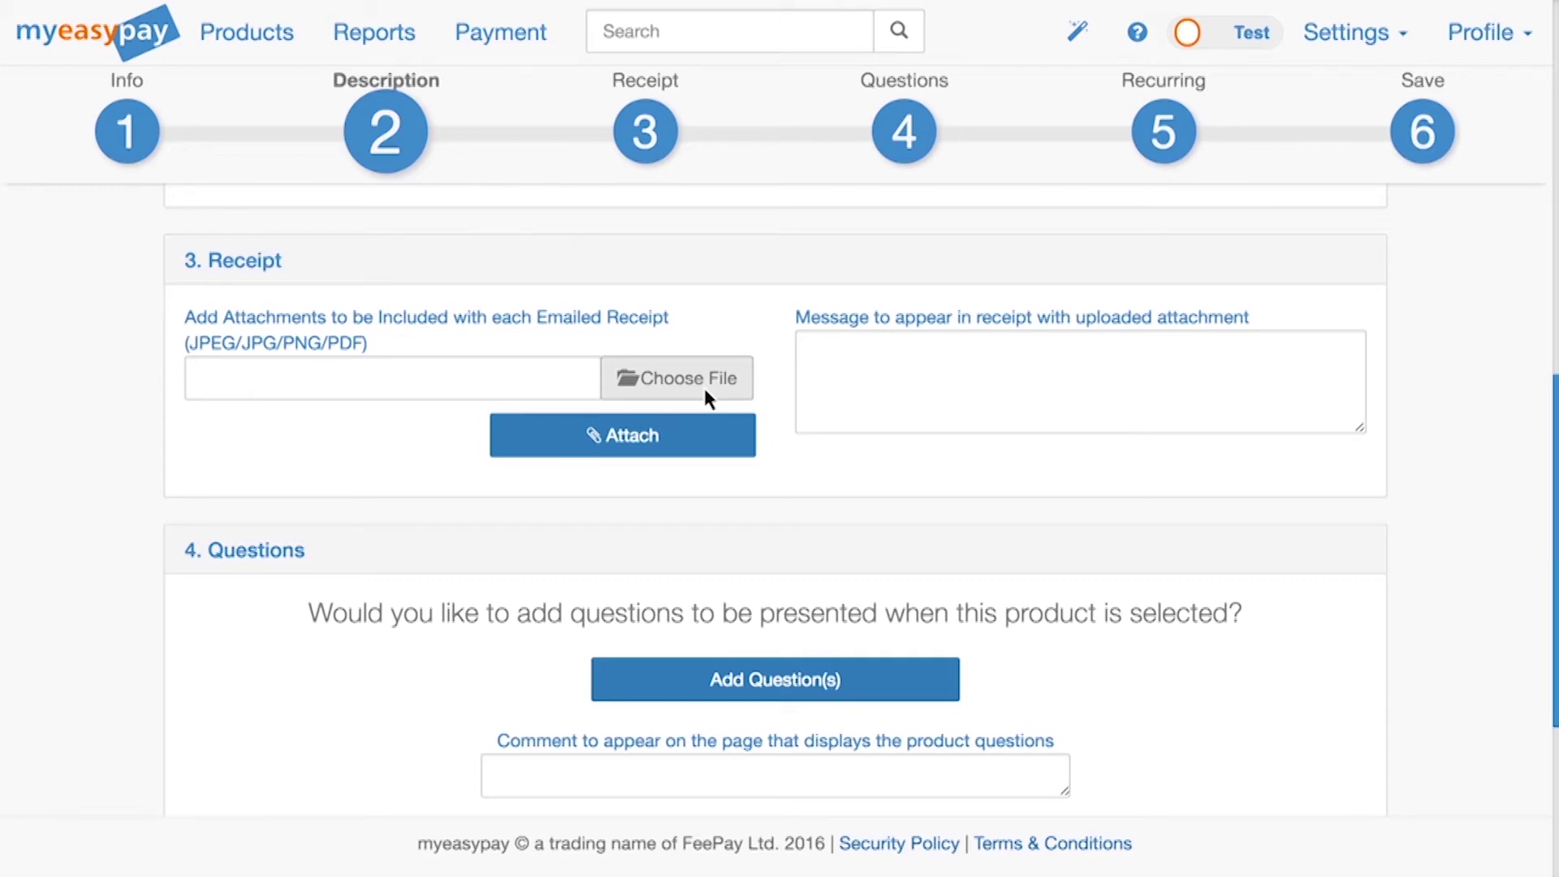
click(890, 353)
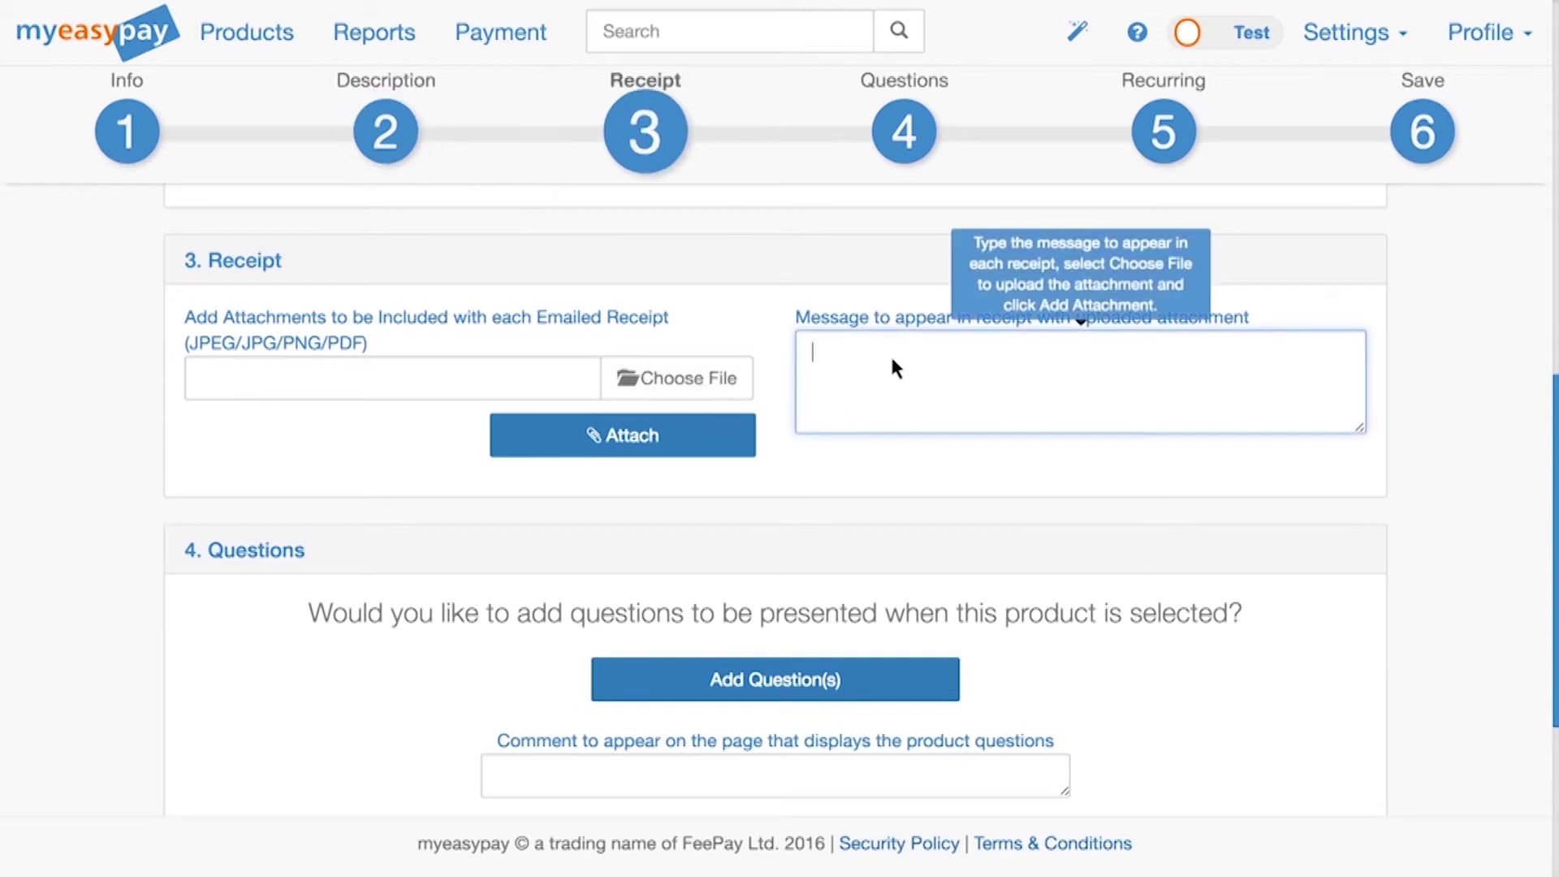
text(Thank you for your purchase!)
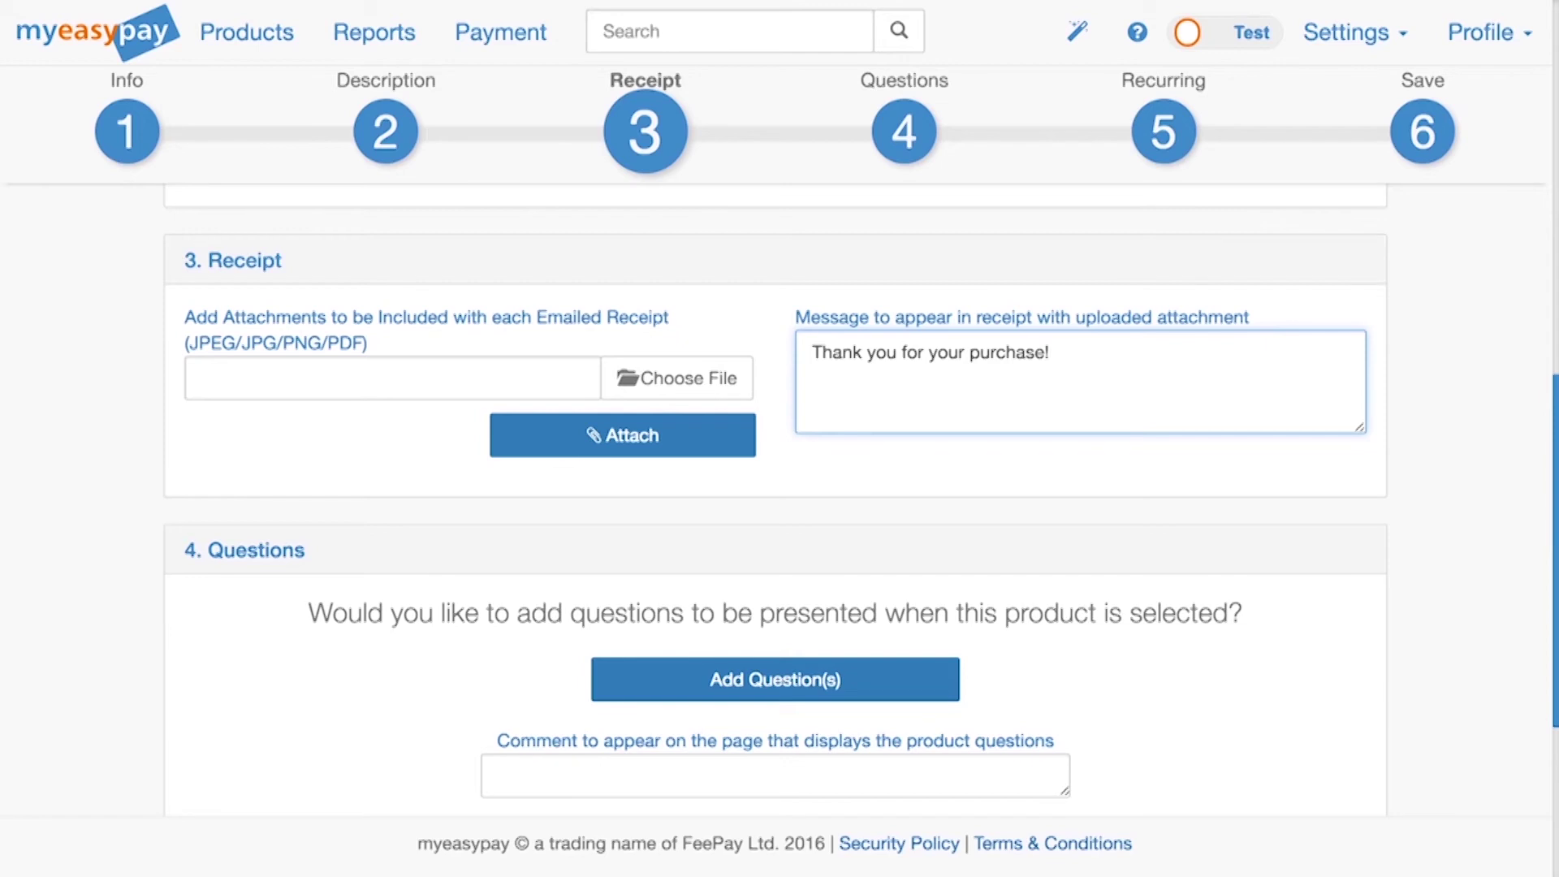
scroll(947, 414, down, 3)
scroll(991, 457, up, 1)
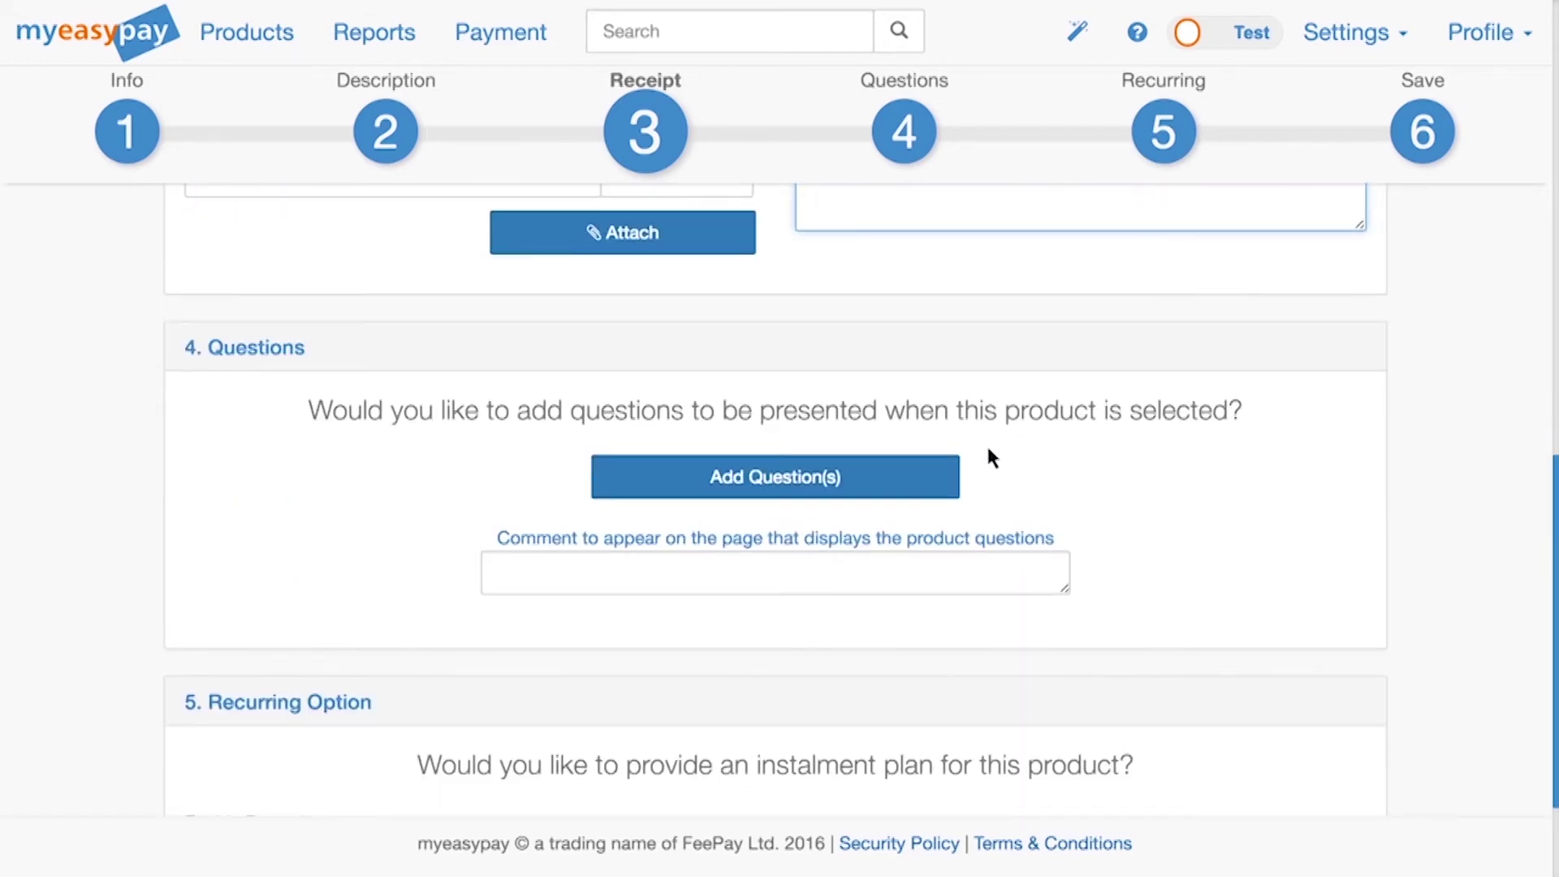
click(990, 457)
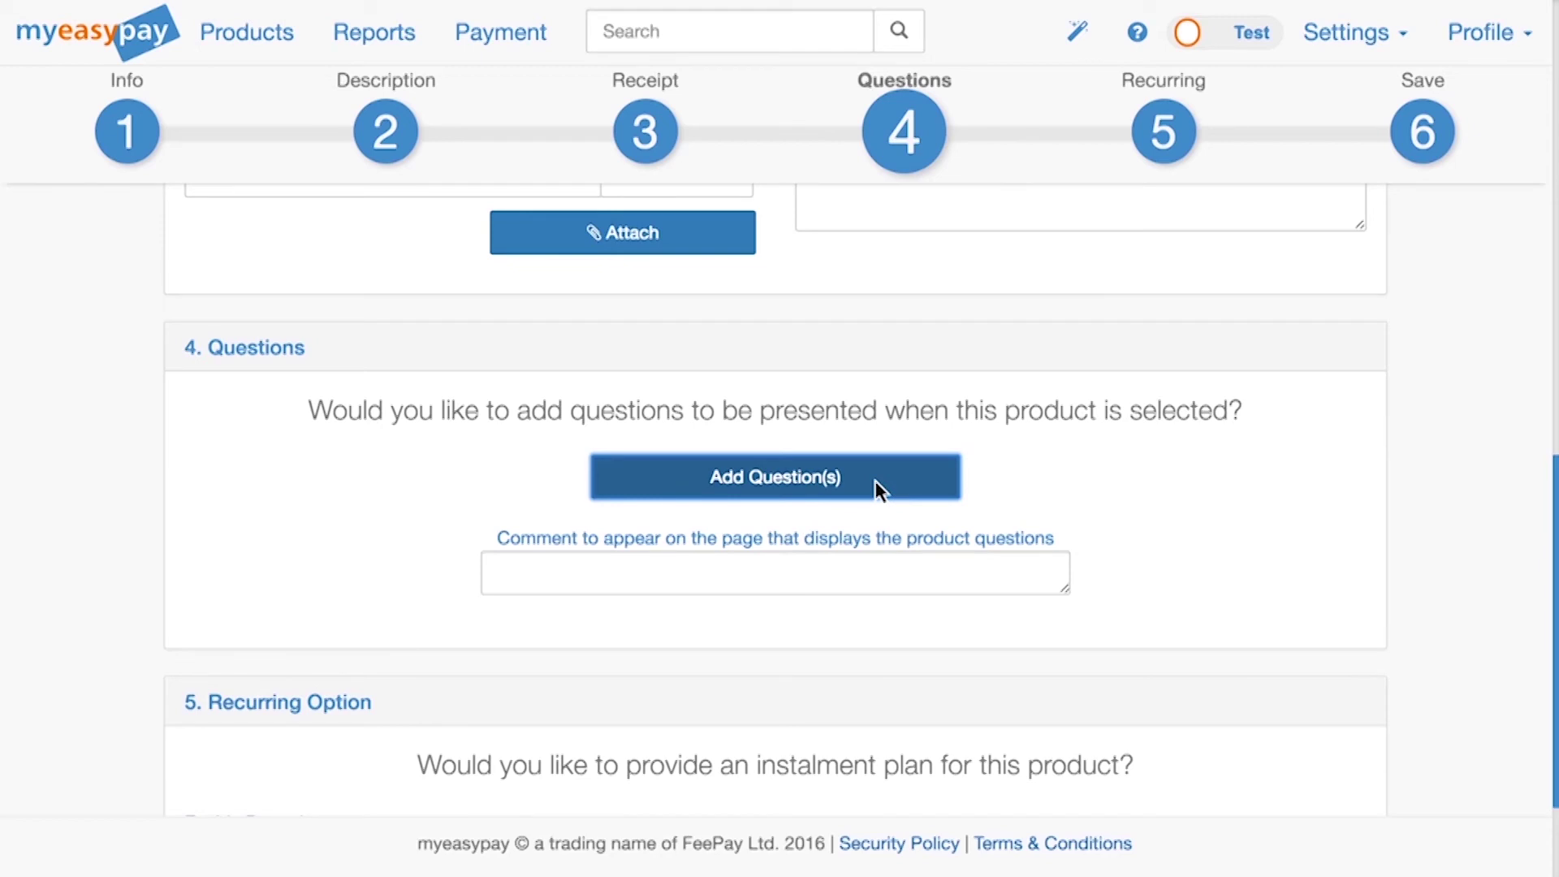
click(1355, 36)
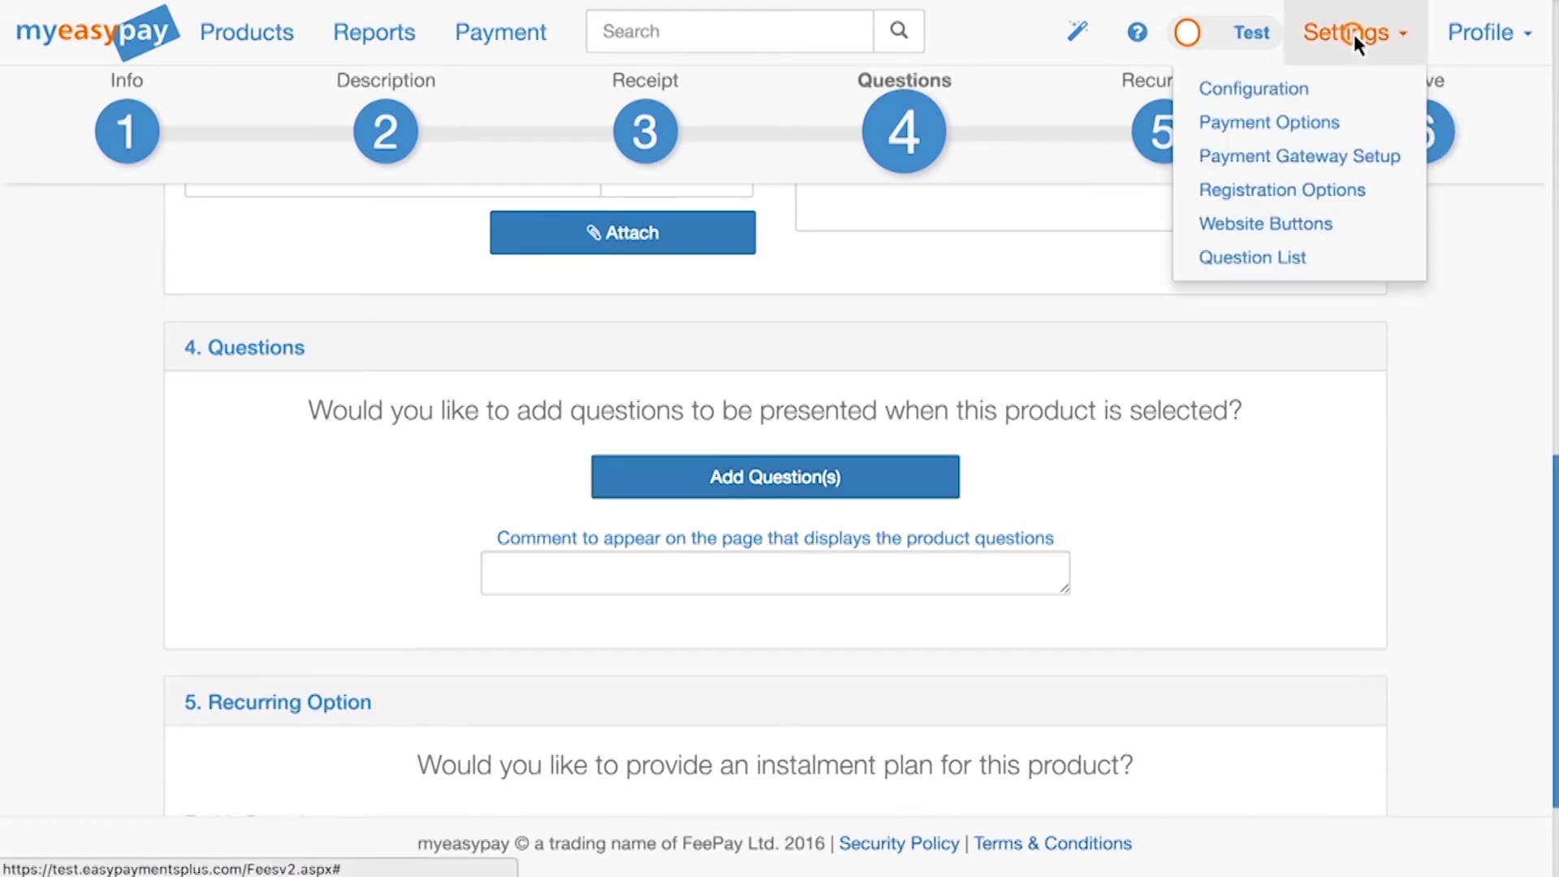
click(1319, 259)
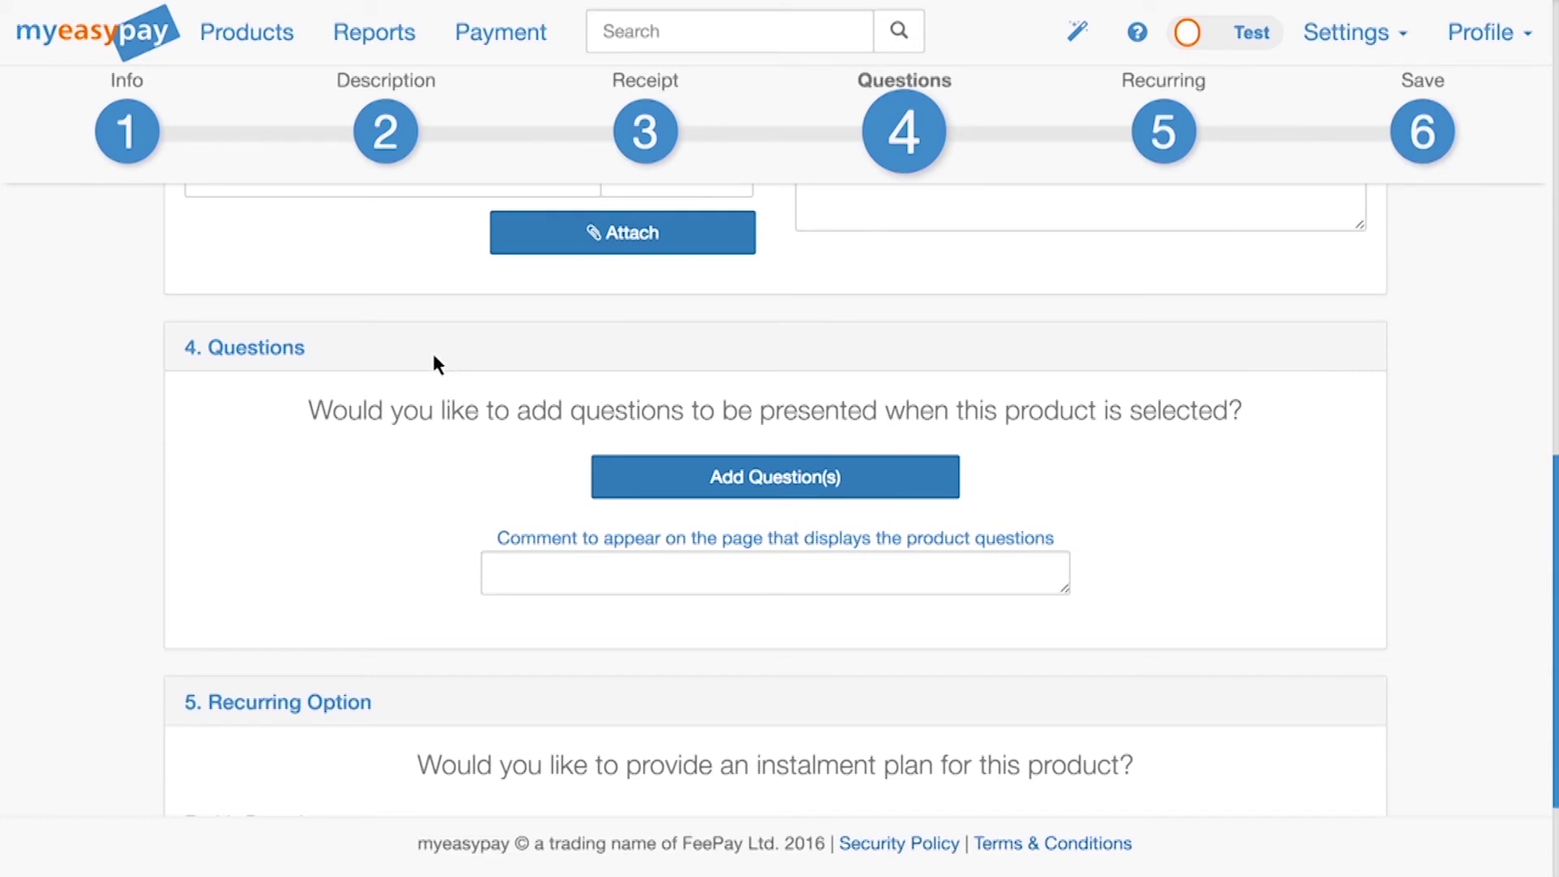
scroll(407, 365, down, 3)
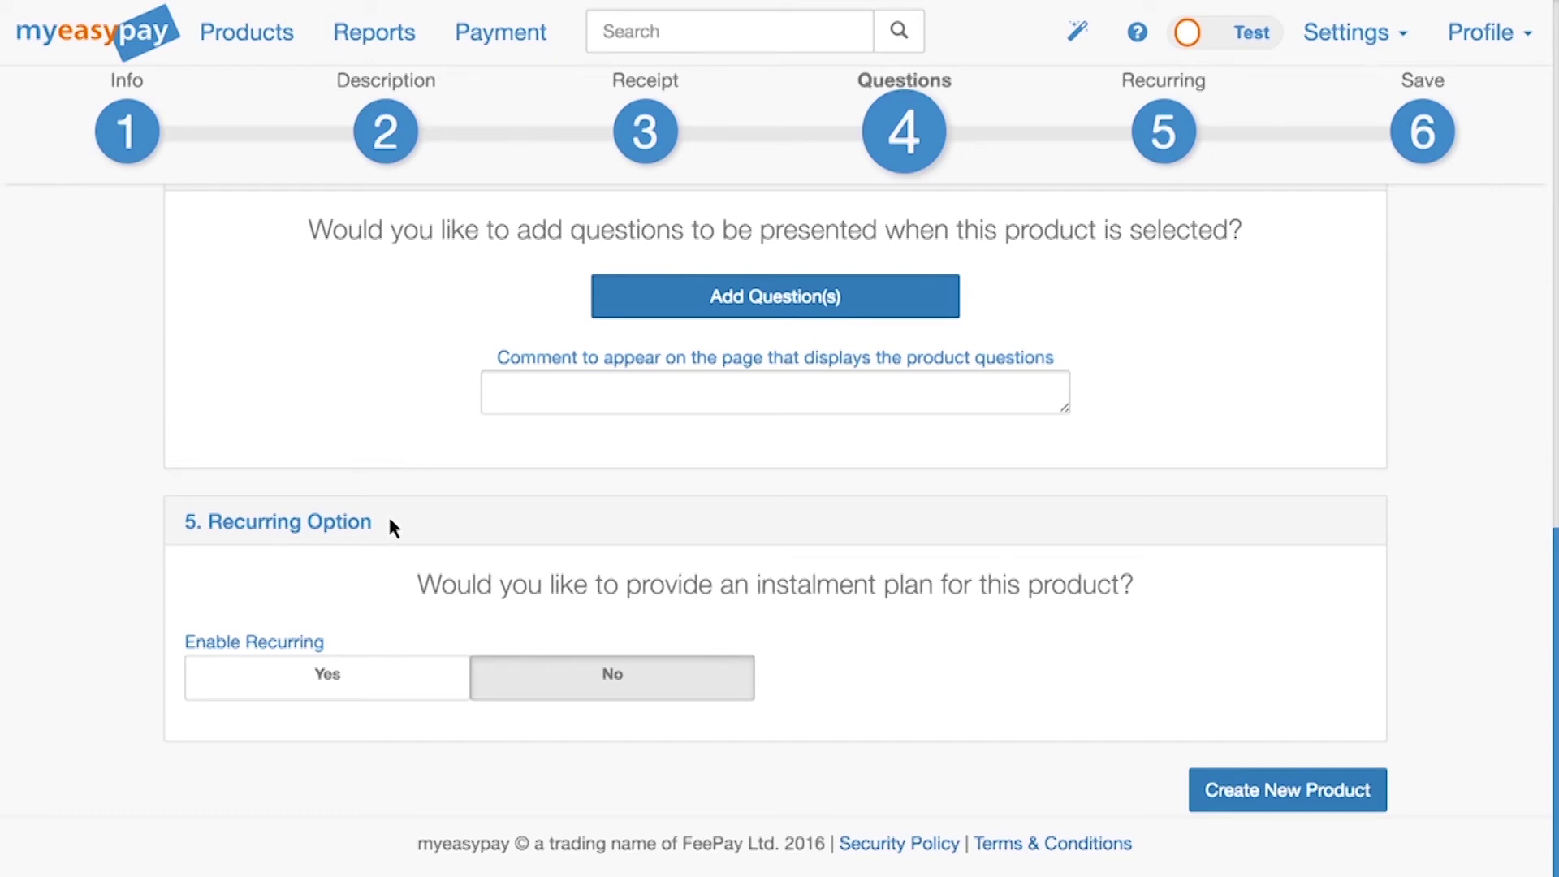
Enable a recurring Monthly instalment plan with 5 instalments
click(396, 680)
scroll(443, 655, down, 4)
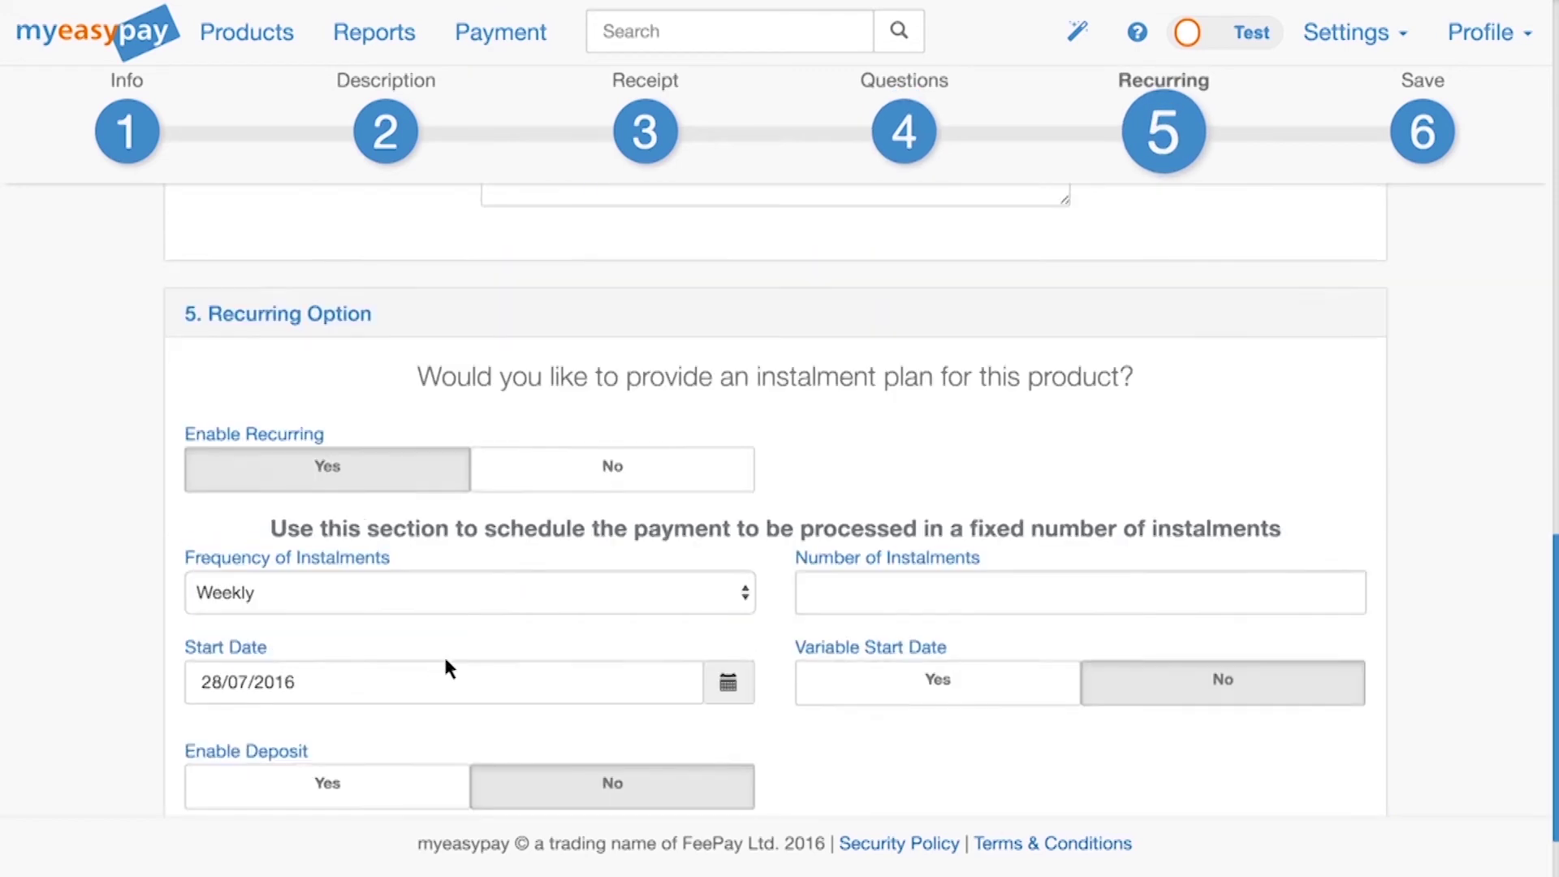
click(743, 487)
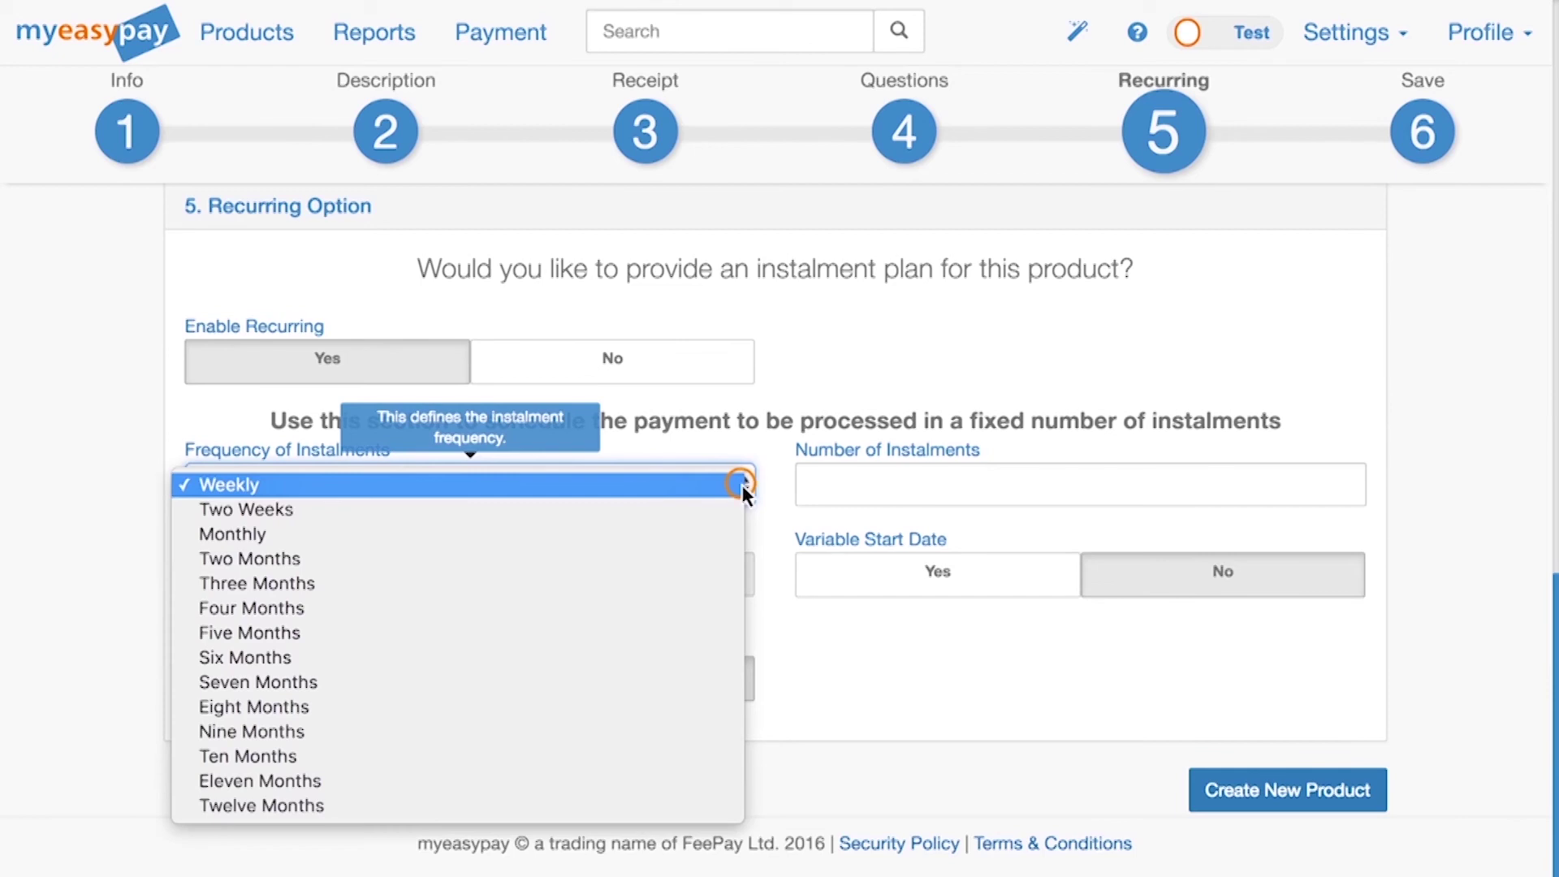
click(682, 532)
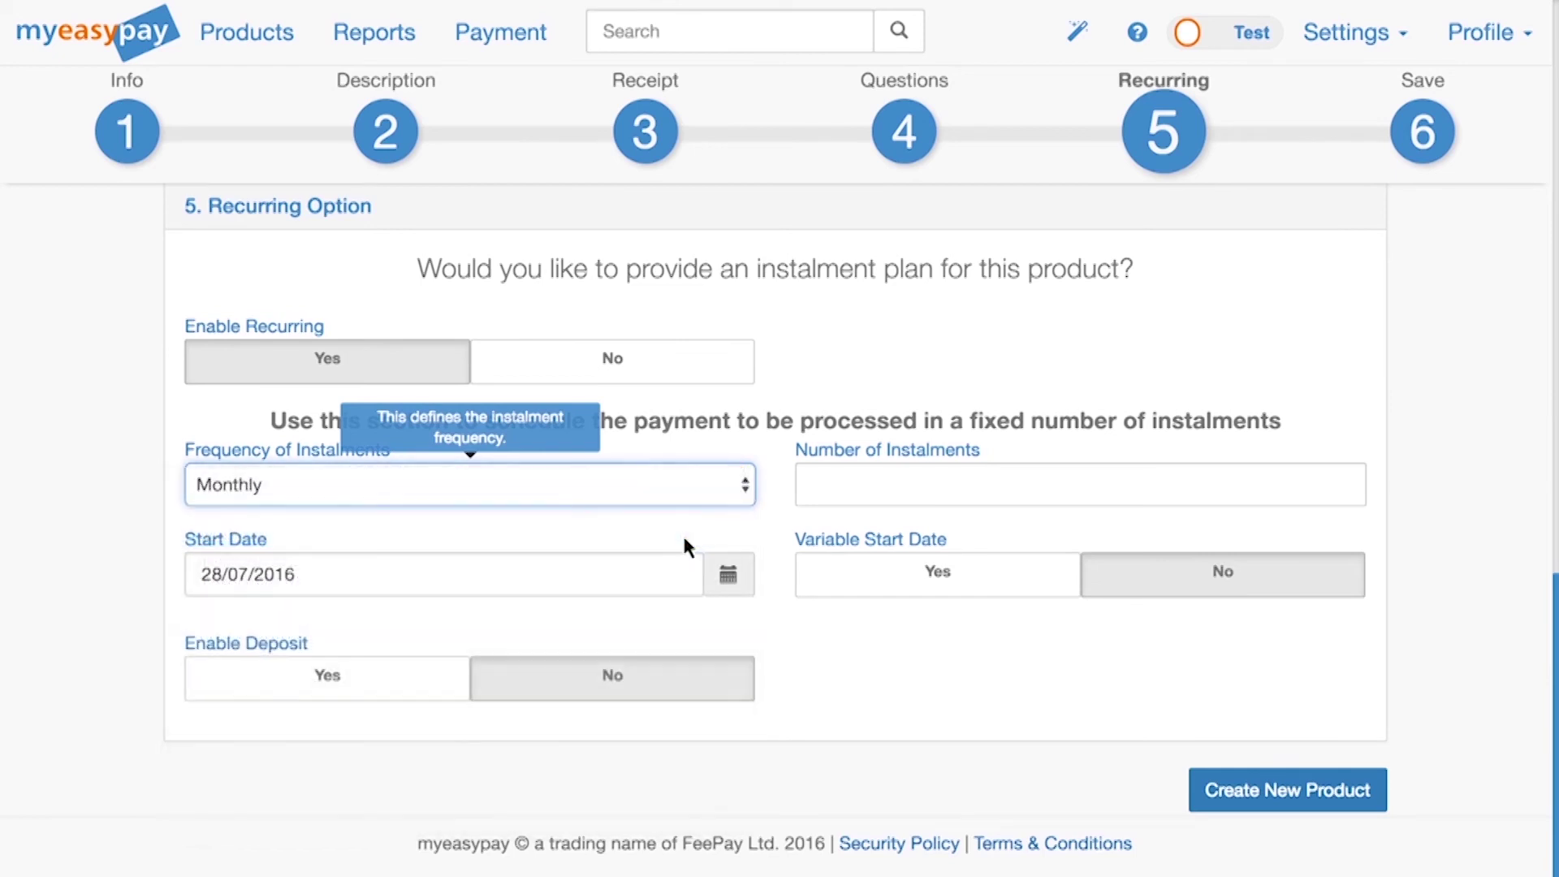
click(812, 482)
text(5)
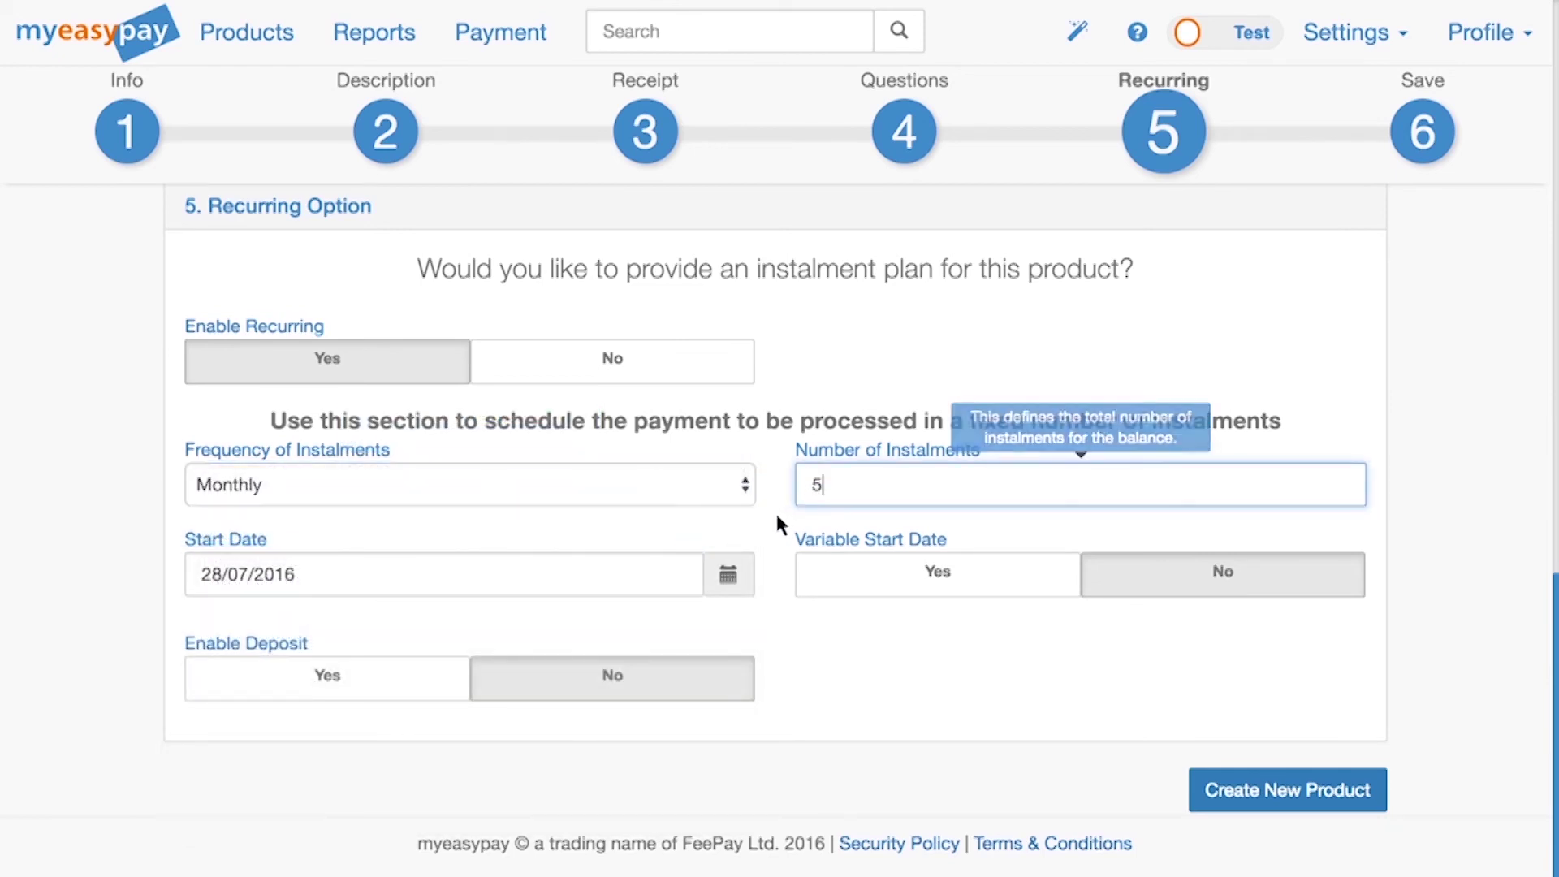
click(753, 535)
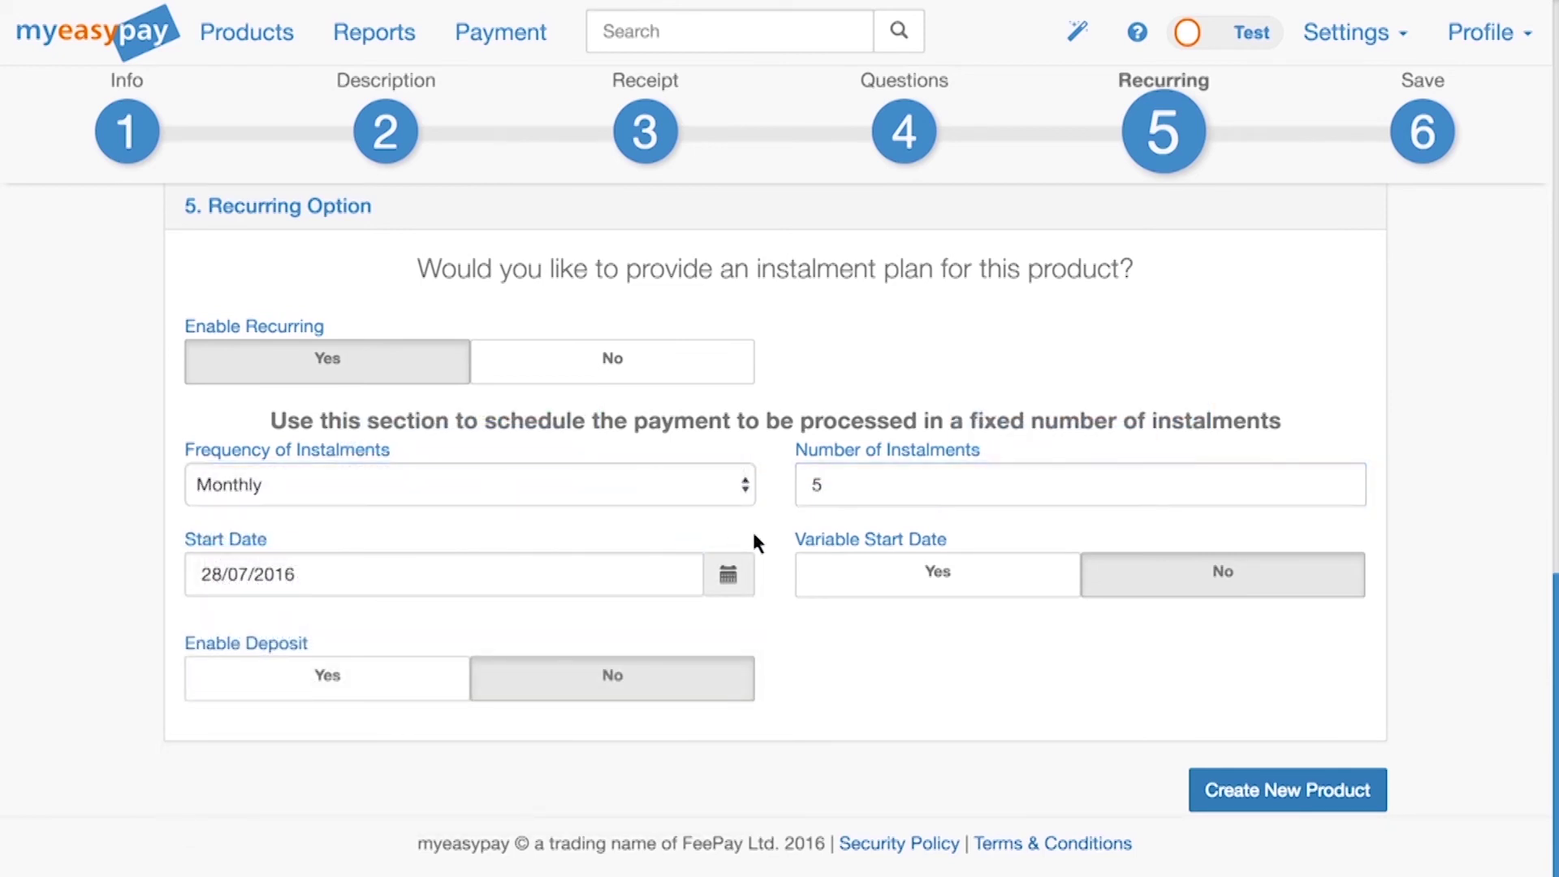
Clear the preset start date and enable a 70.00 deposit
triple_click(484, 578)
key(BackSpace)
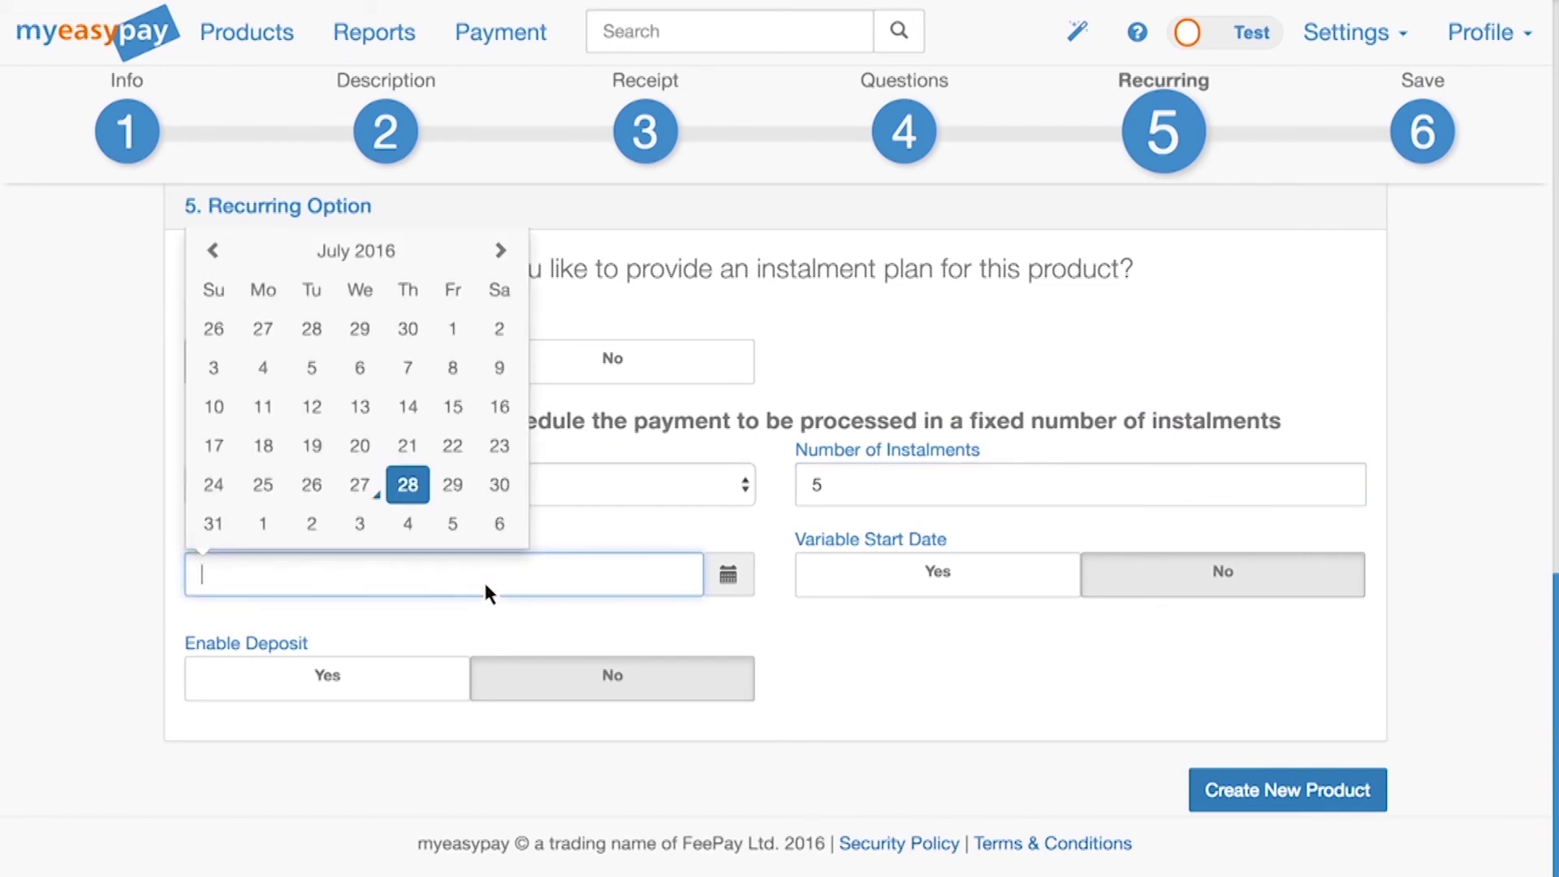
key(Tab)
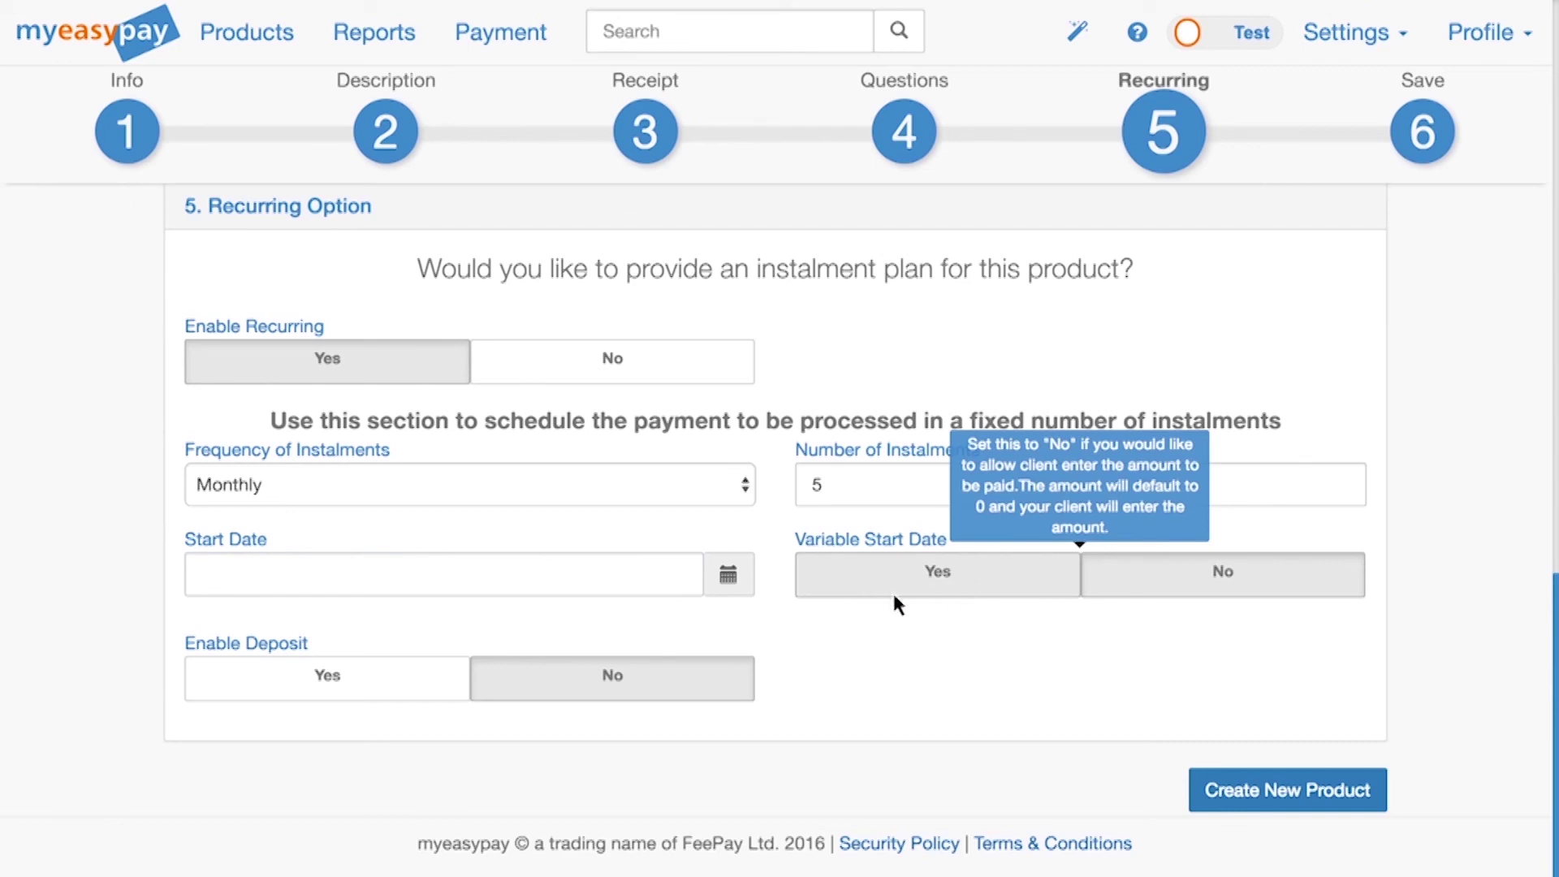
click(388, 694)
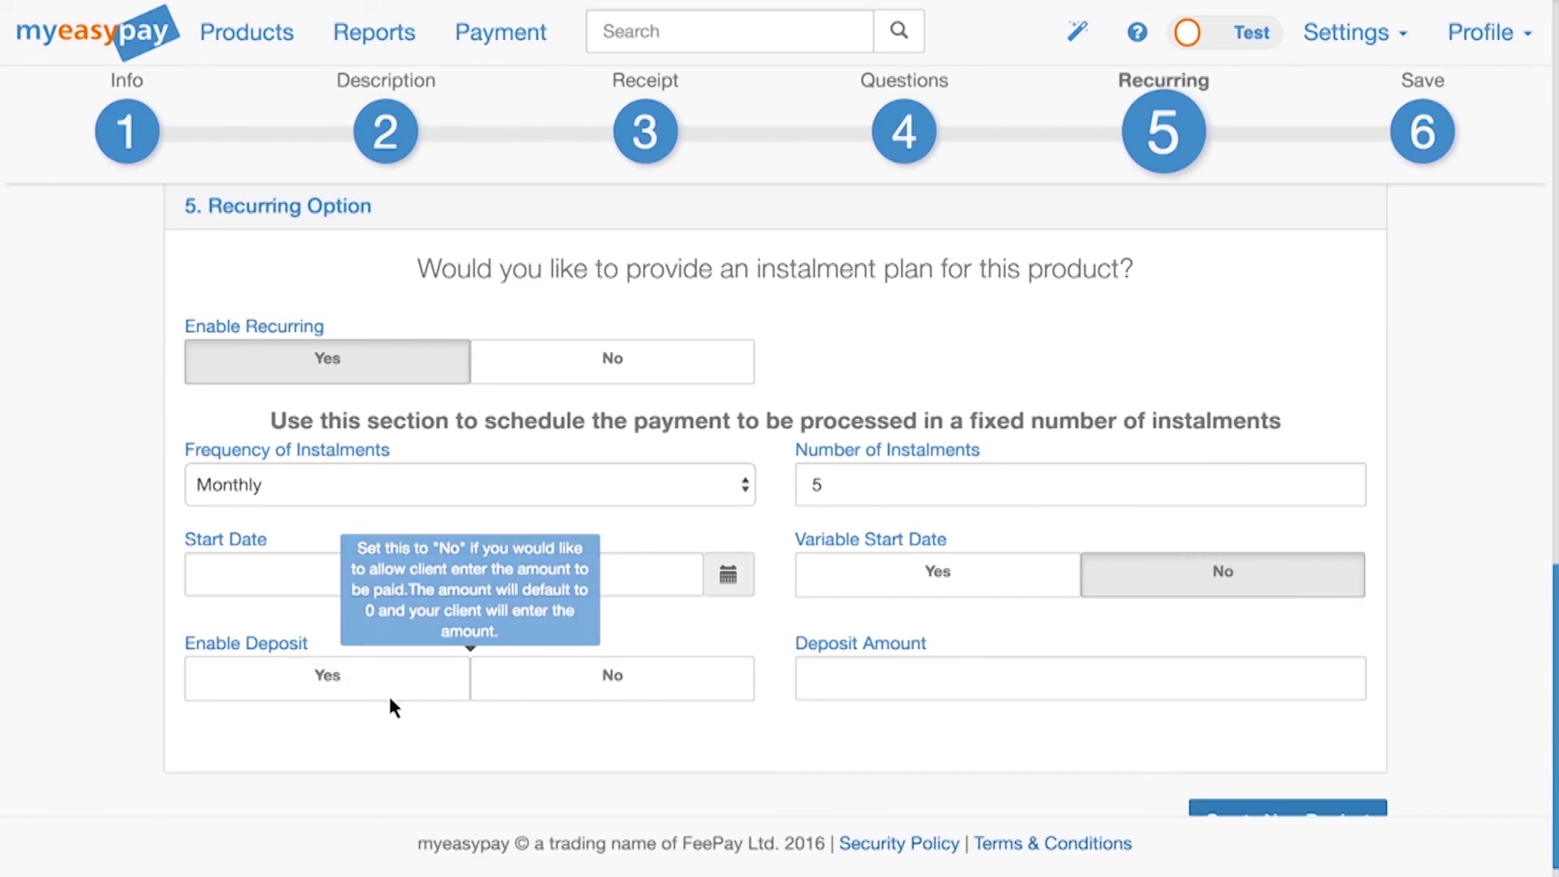
click(857, 676)
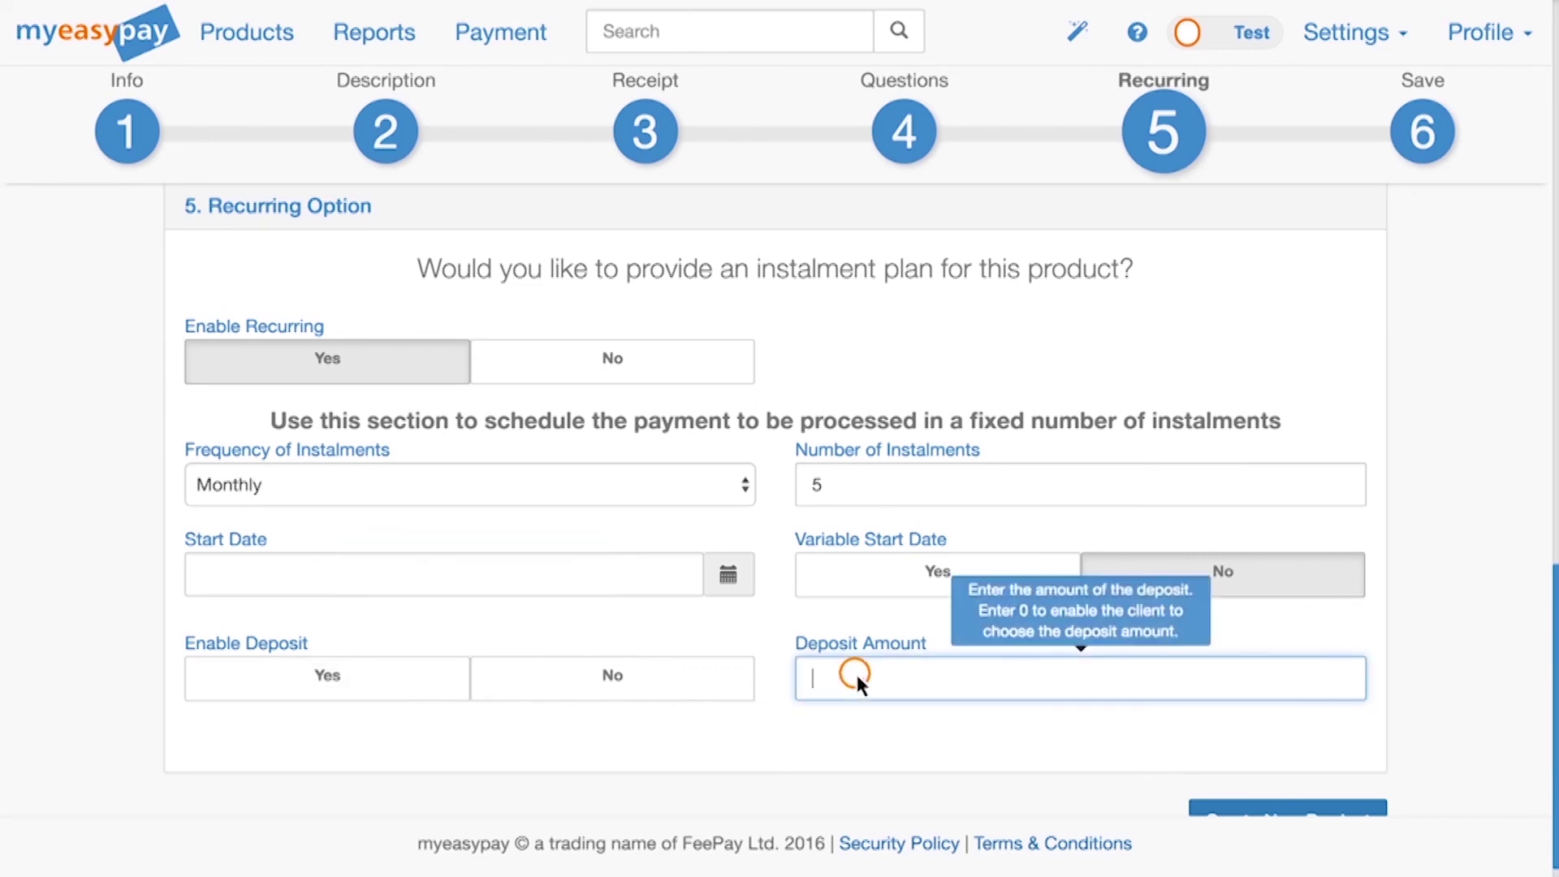
text(70.00)
scroll(908, 685, down, 1)
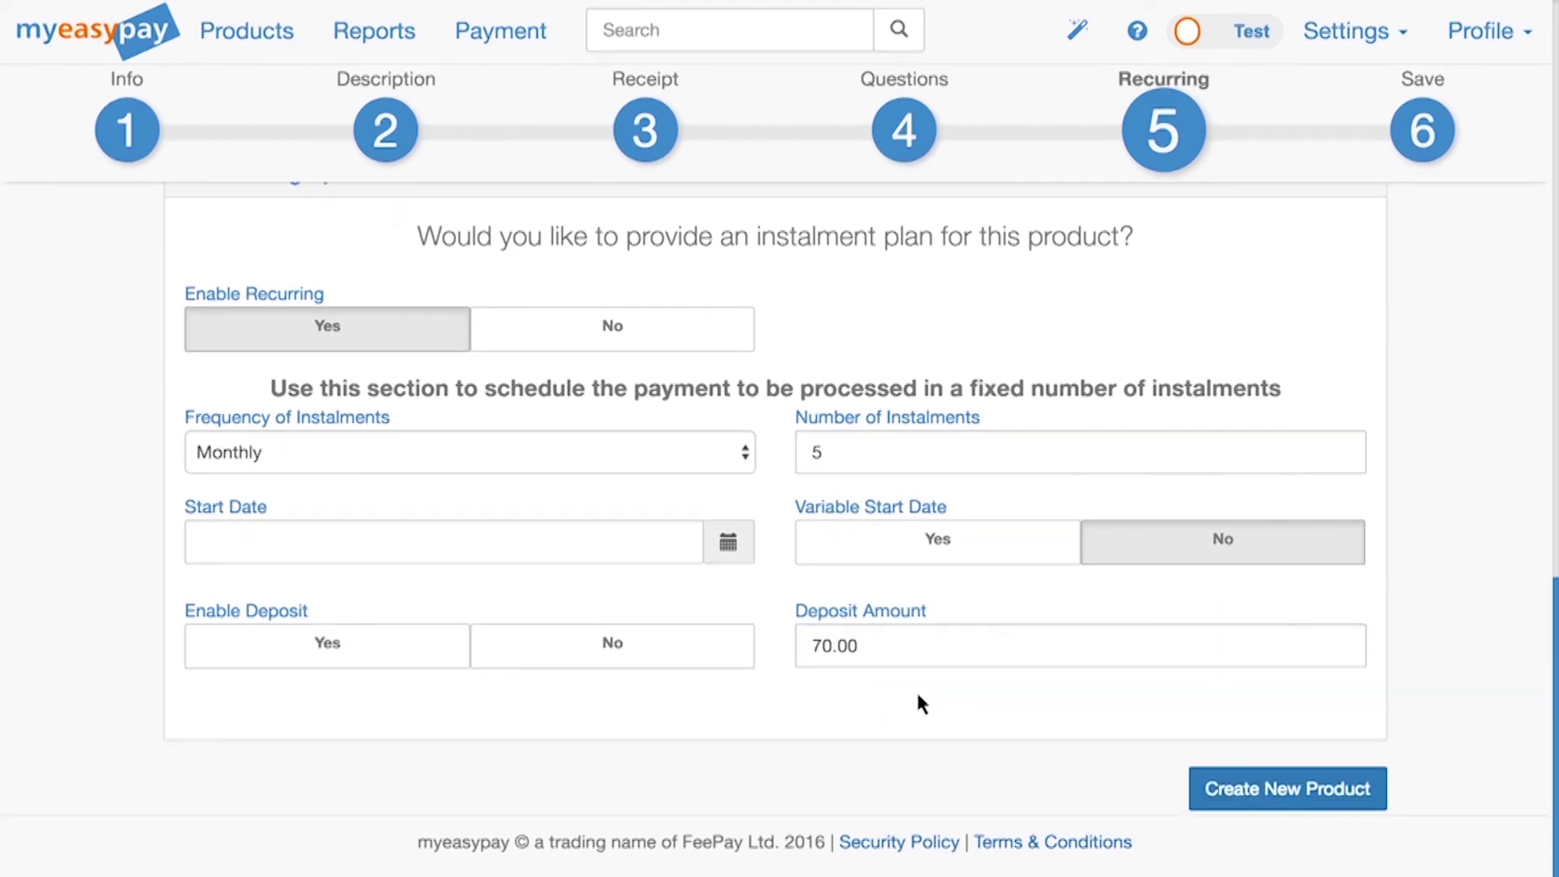
Submit and confirm the Shower Door 1 product, then acknowledge the success message
click(1223, 784)
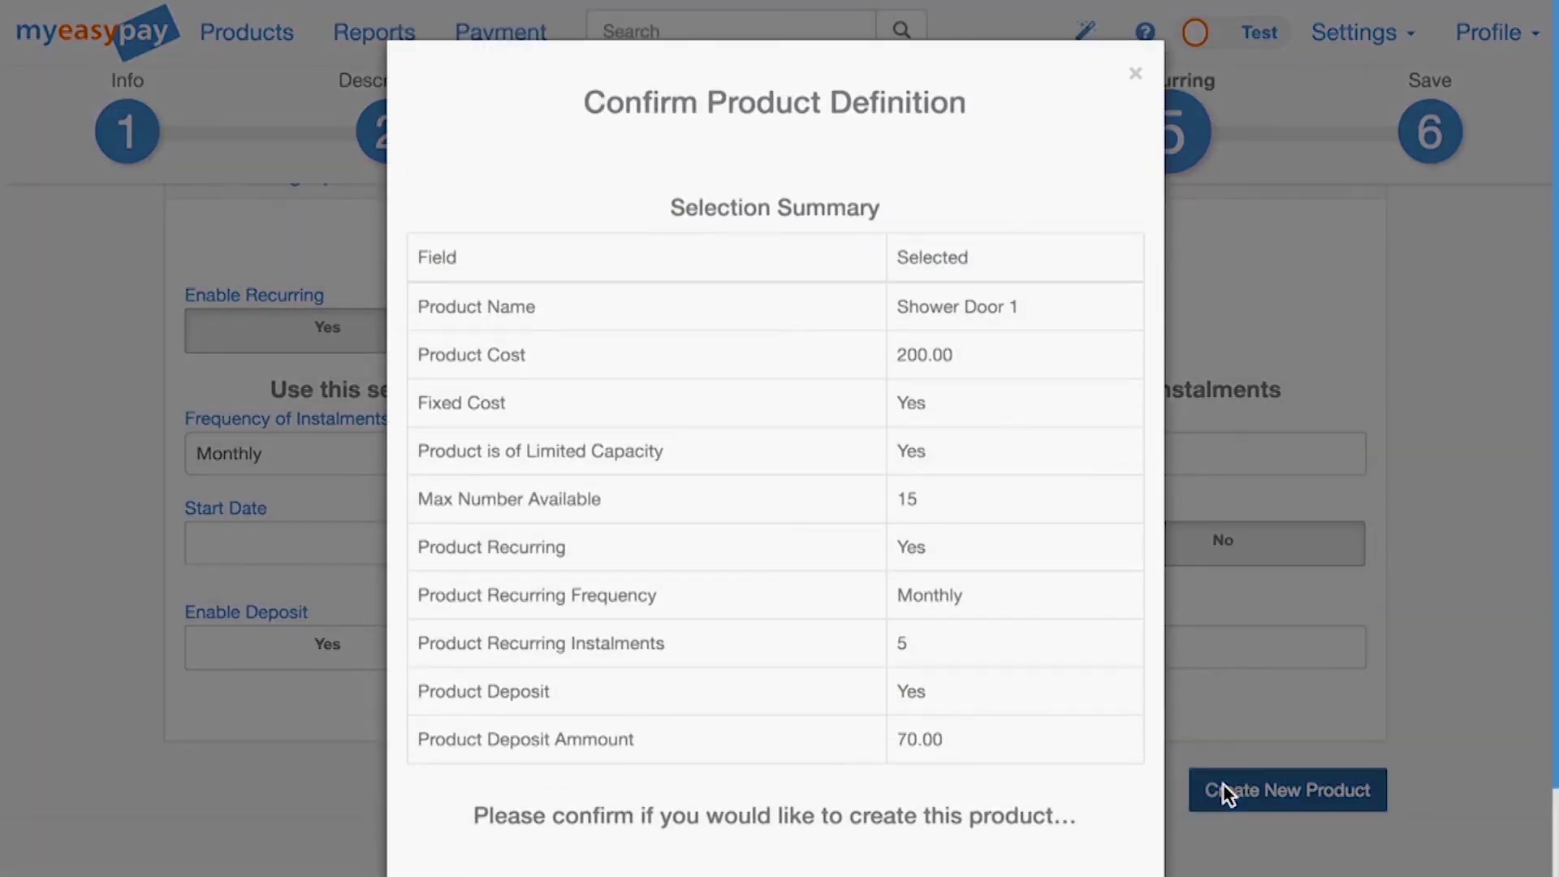
click(1127, 820)
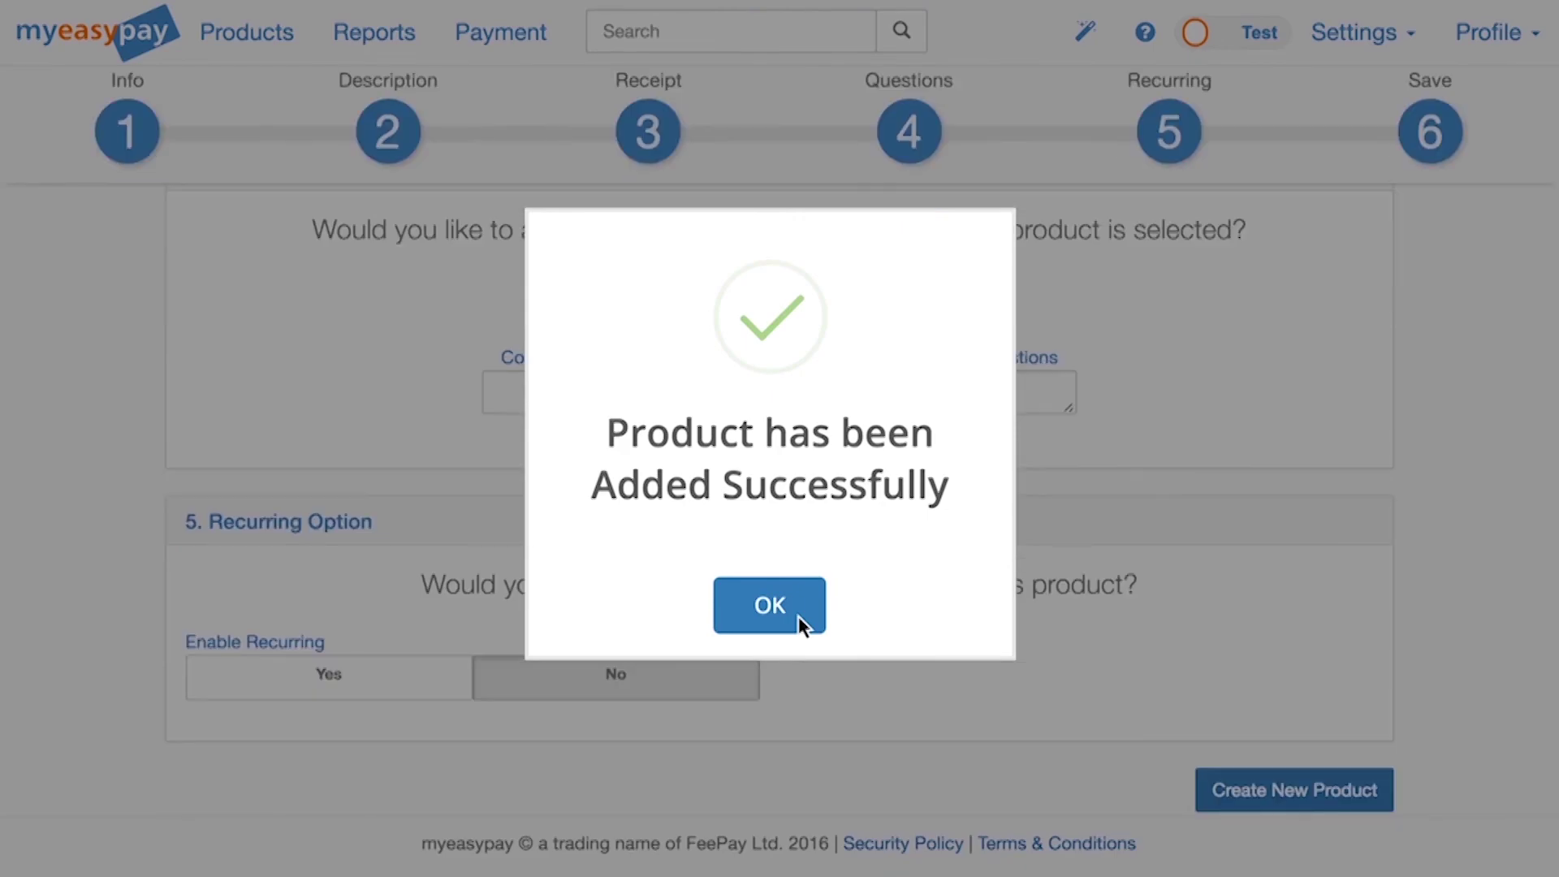
click(797, 617)
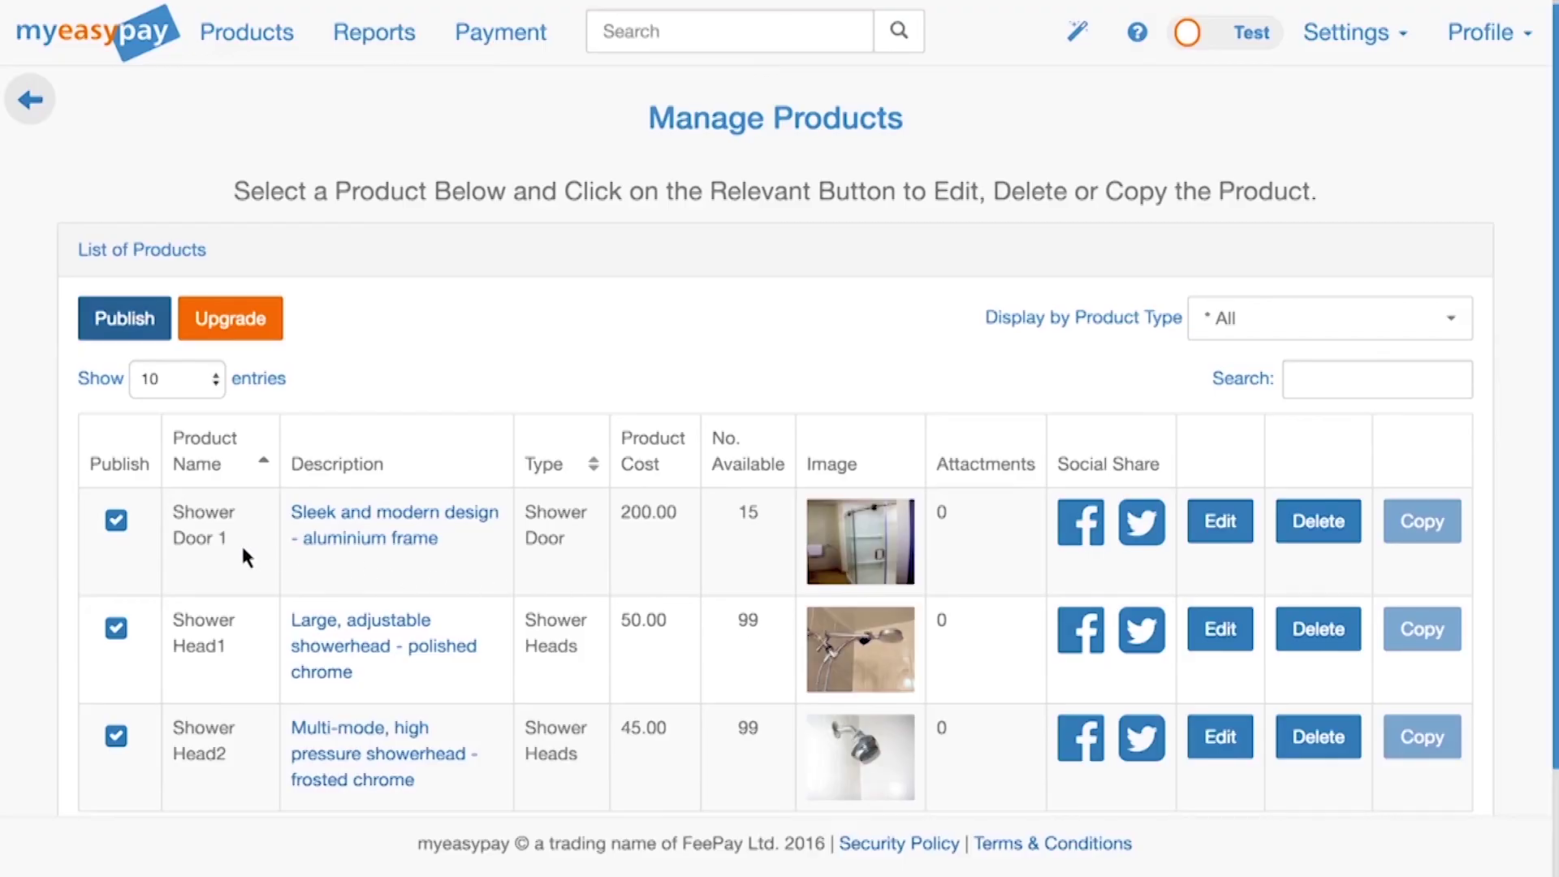